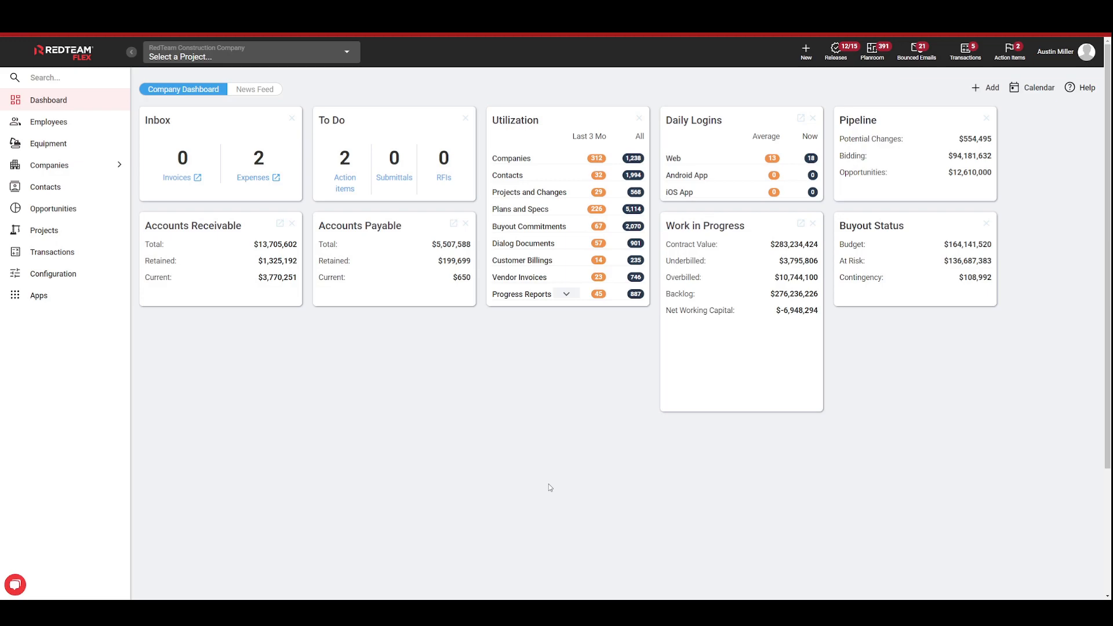
Step: Open the My Company configuration and review the company details, default logo and application image
left_click(97, 277)
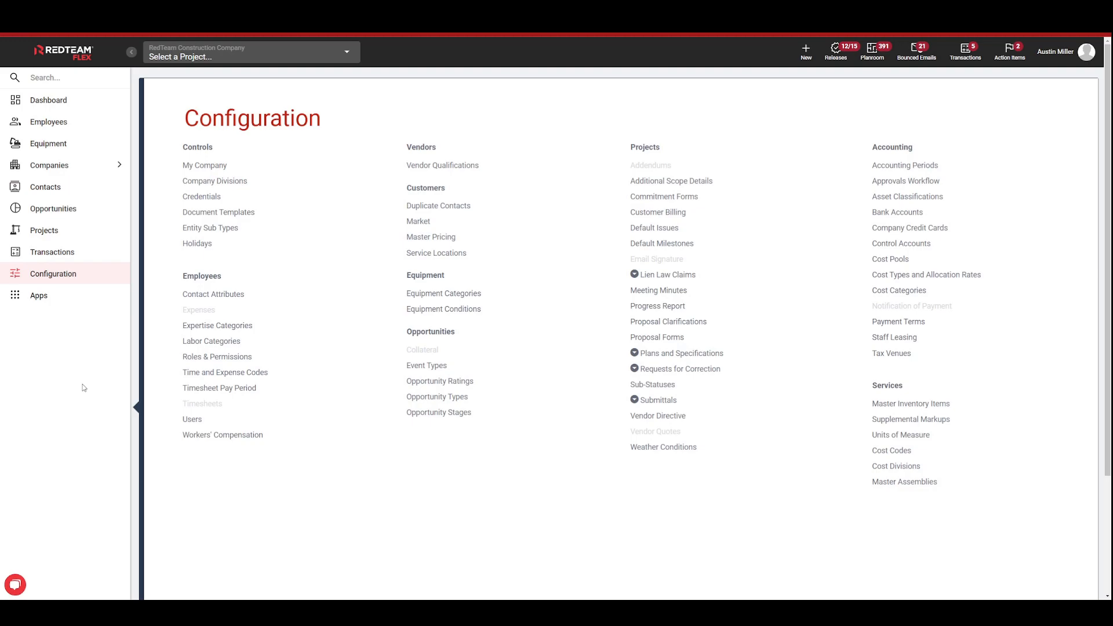
left_click(238, 168)
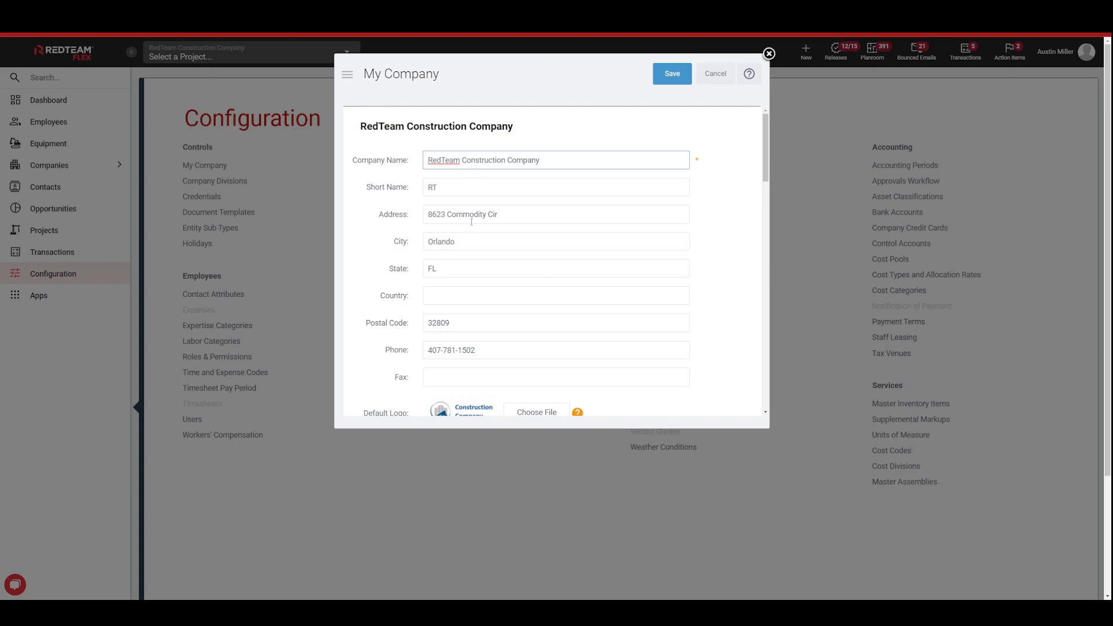
scroll(520, 254, "down", 1)
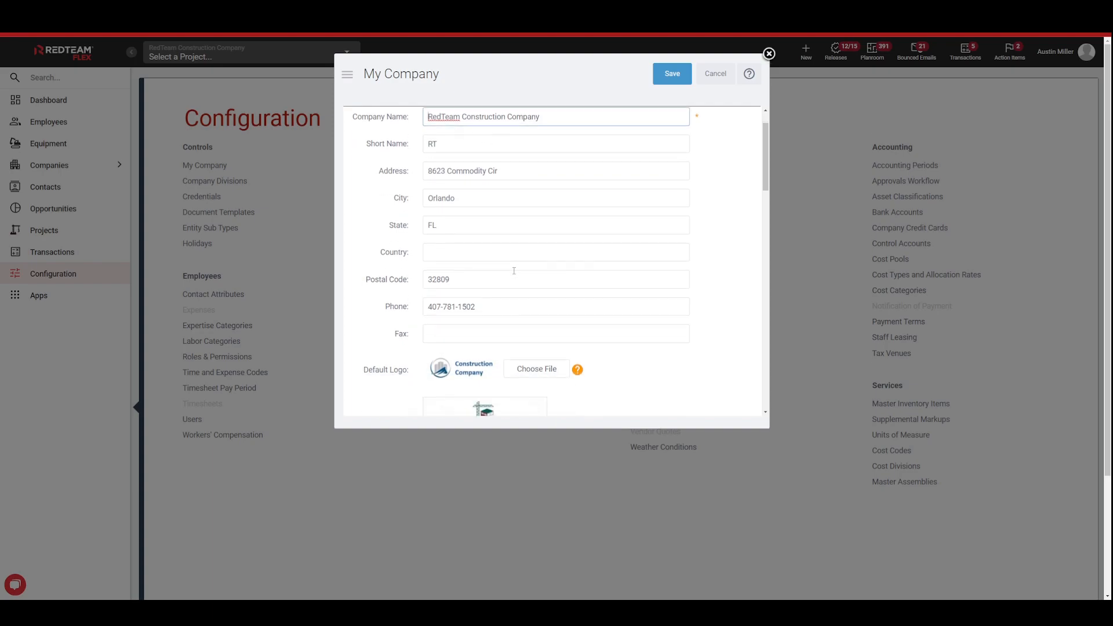
scroll(509, 267, "down", 3)
scroll(509, 266, "up", 1)
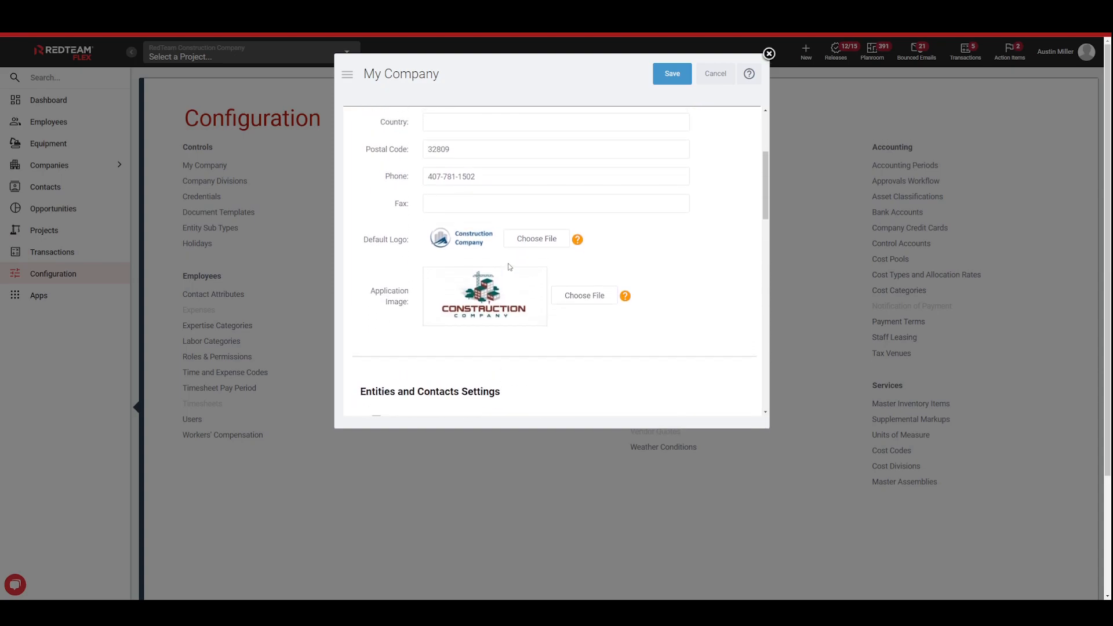
scroll(509, 267, "down", 3)
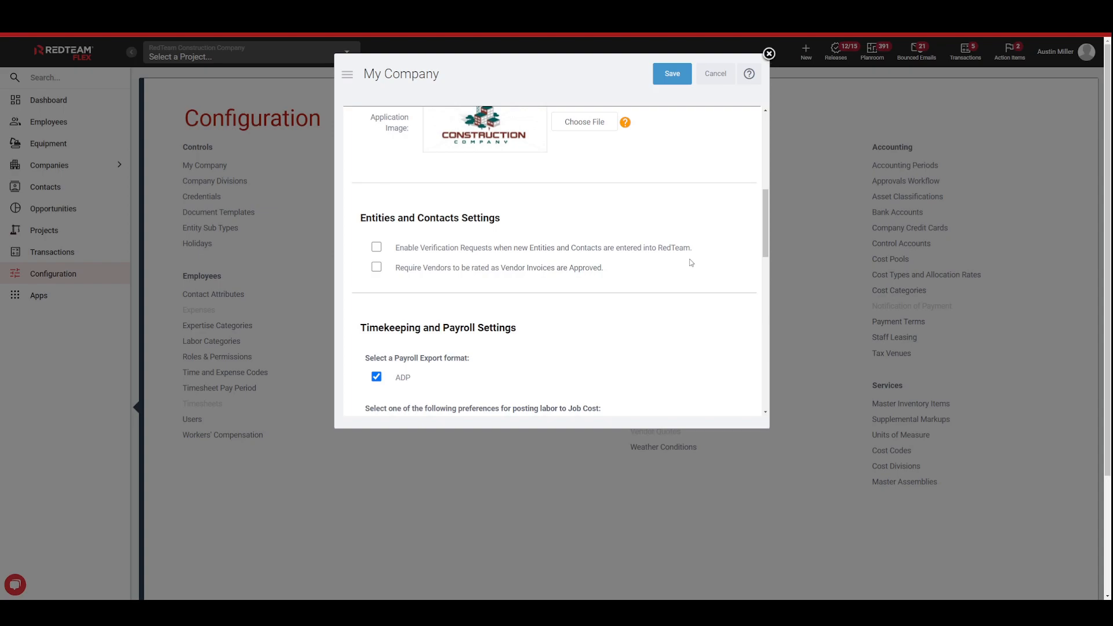
Step: Review the Entities and Contacts settings and the Timekeeping and Payroll settings, closing My Company without saving
left_click(377, 248)
left_click(377, 248)
scroll(469, 223, "up", 1)
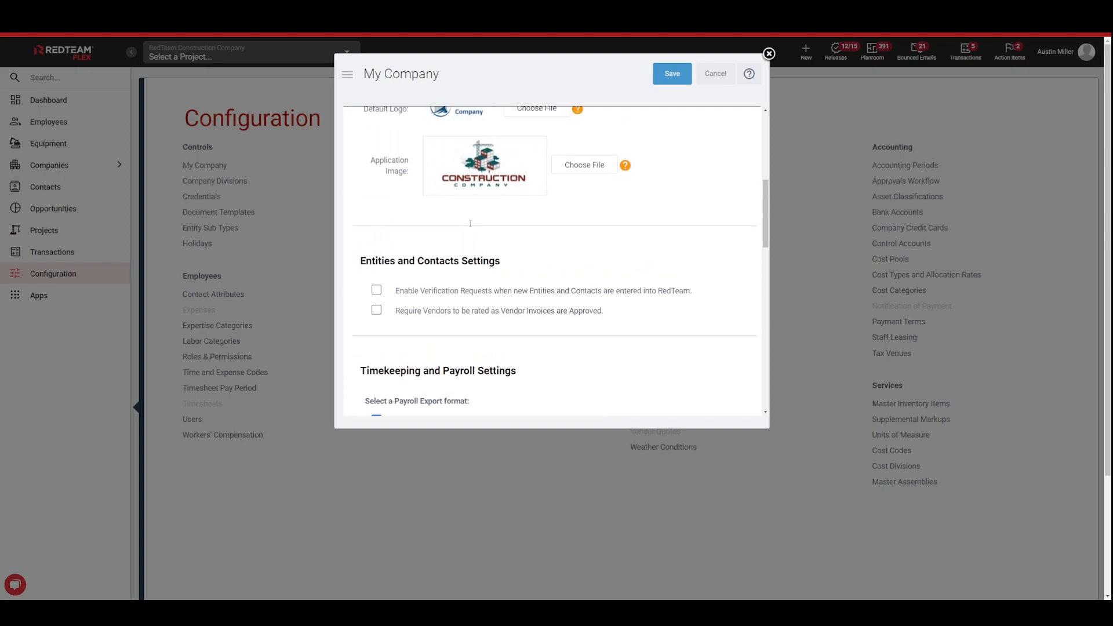
scroll(470, 226, "down", 3)
scroll(493, 233, "down", 1)
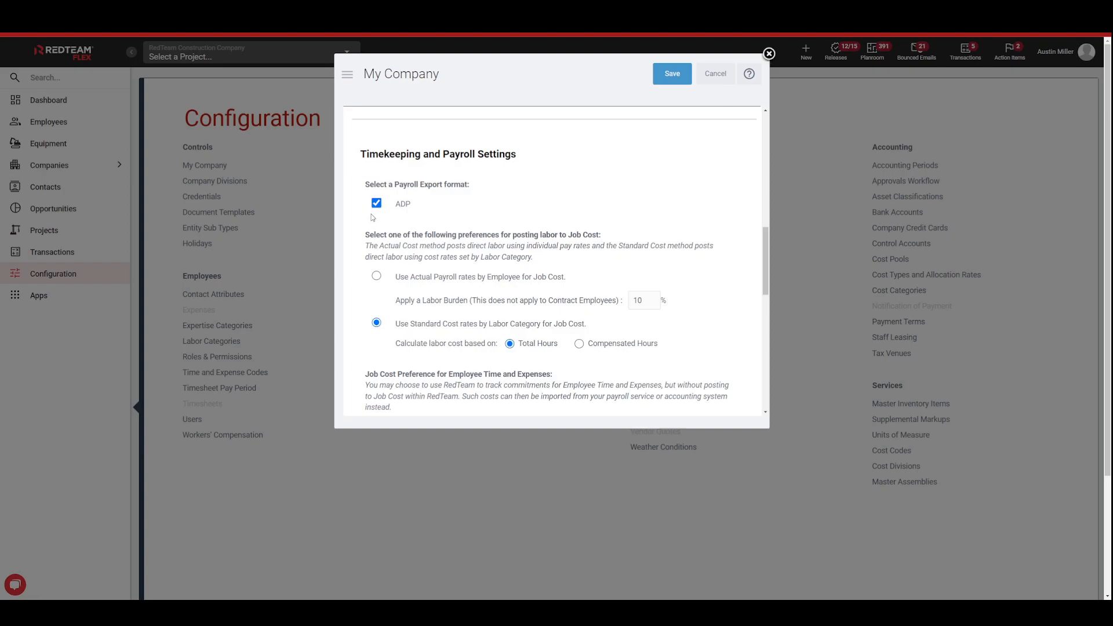
scroll(555, 179, "down", 1)
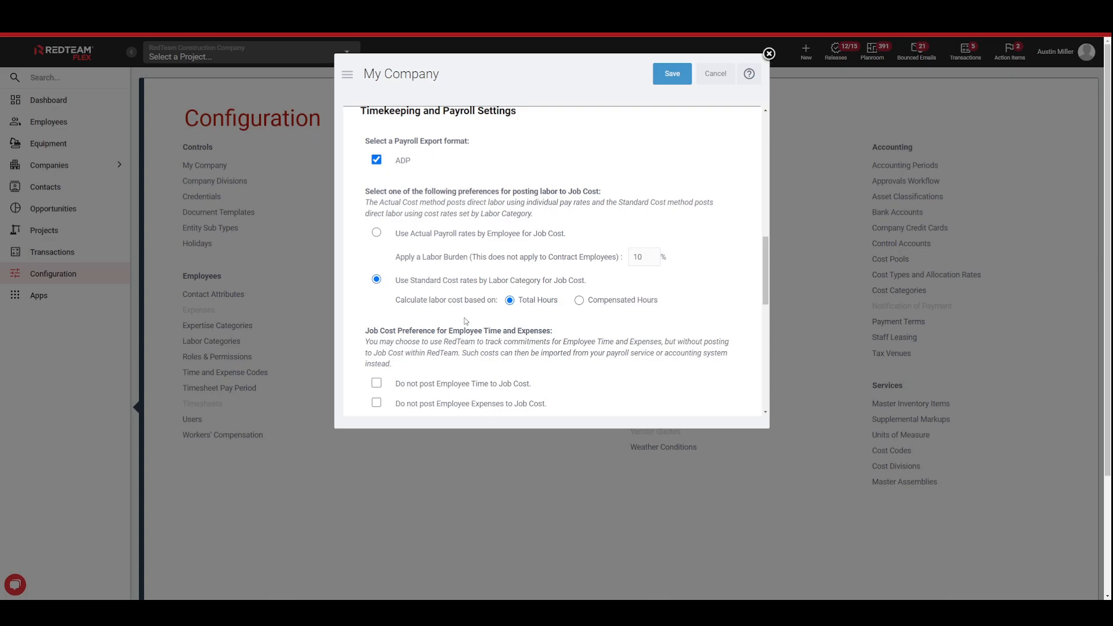
left_click(716, 74)
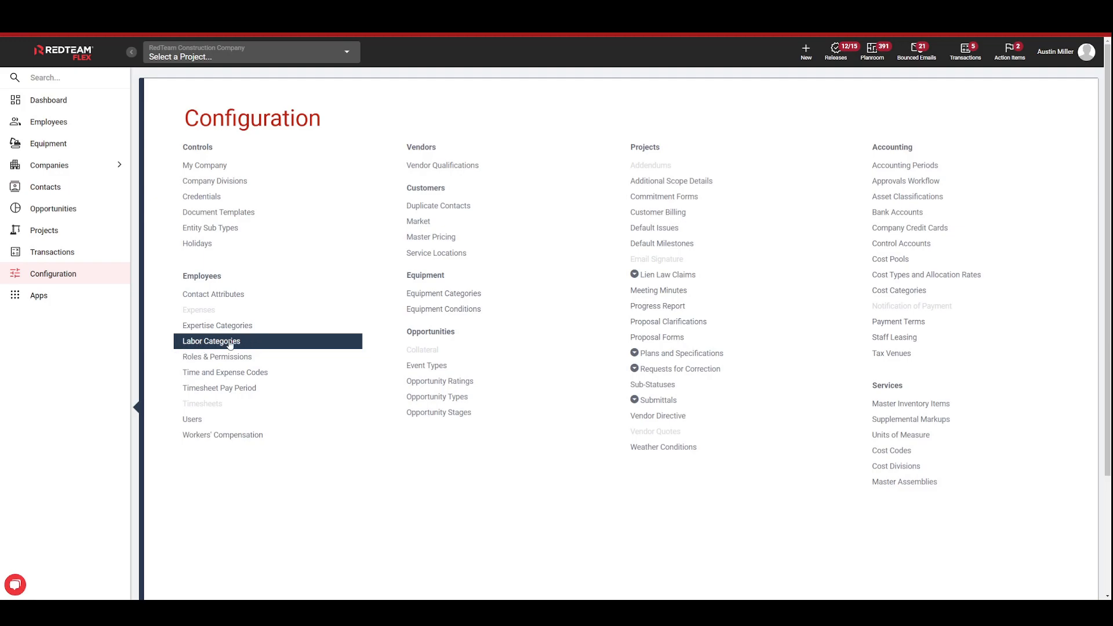
Step: Reopen My Company and review its job cost preferences, Projects Settings and Revenue Accounting Options before closing it
left_click(234, 171)
scroll(500, 227, "down", 10)
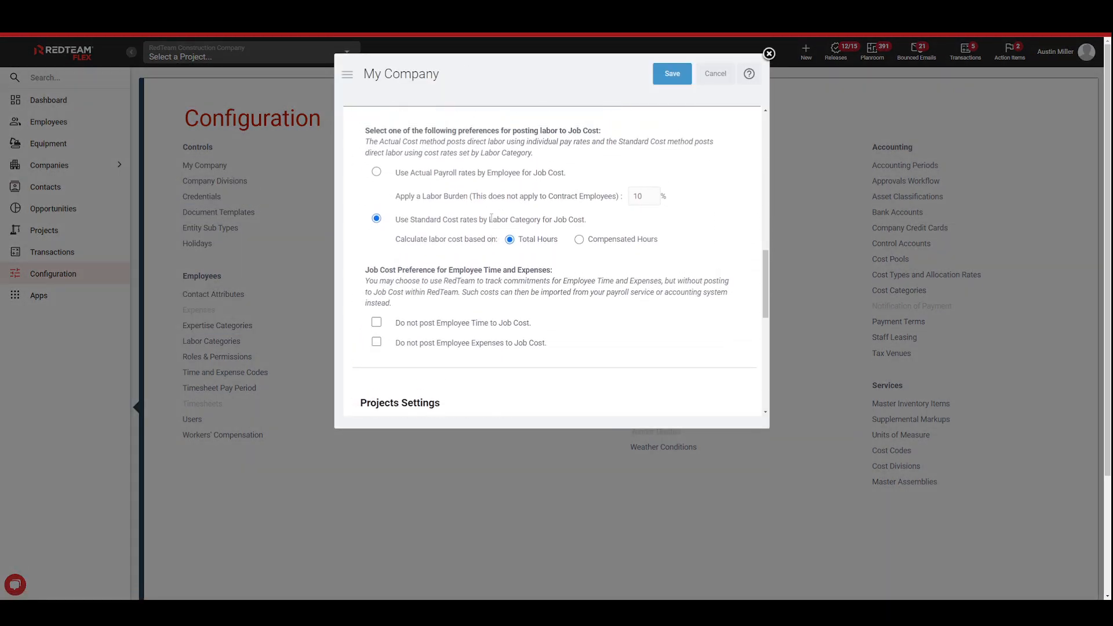
scroll(492, 217, "up", 1)
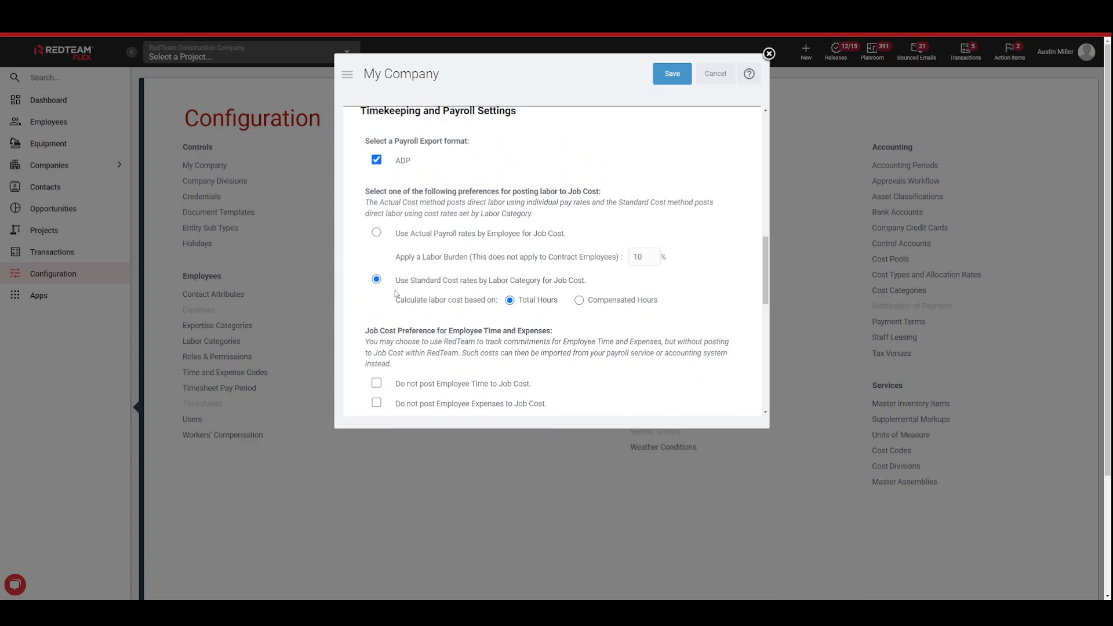
scroll(406, 293, "down", 2)
scroll(415, 289, "down", 3)
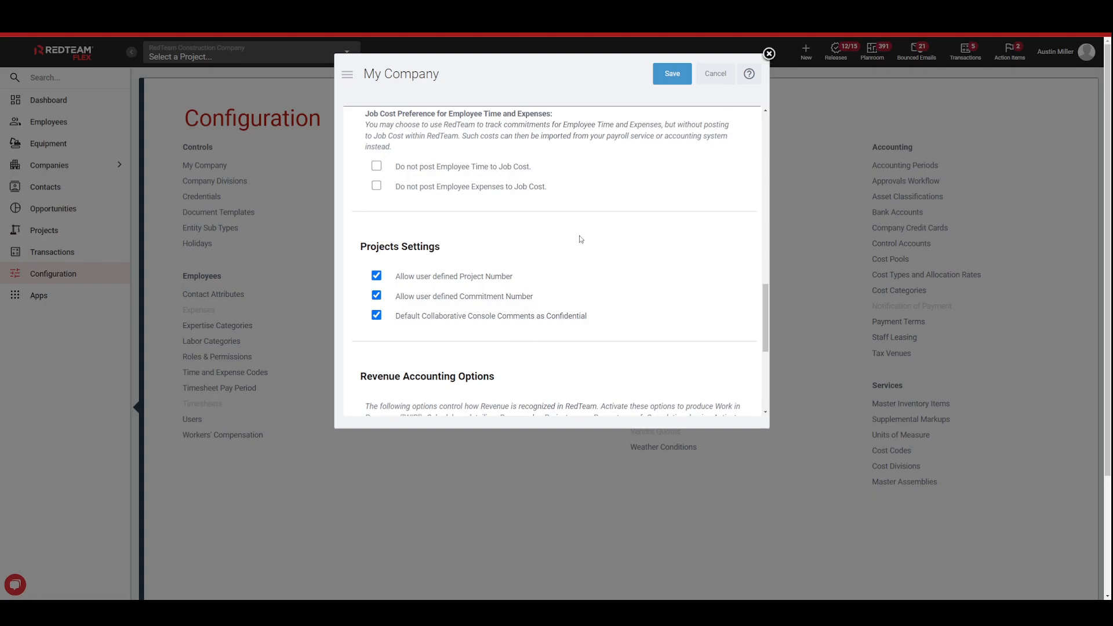
scroll(592, 268, "down", 4)
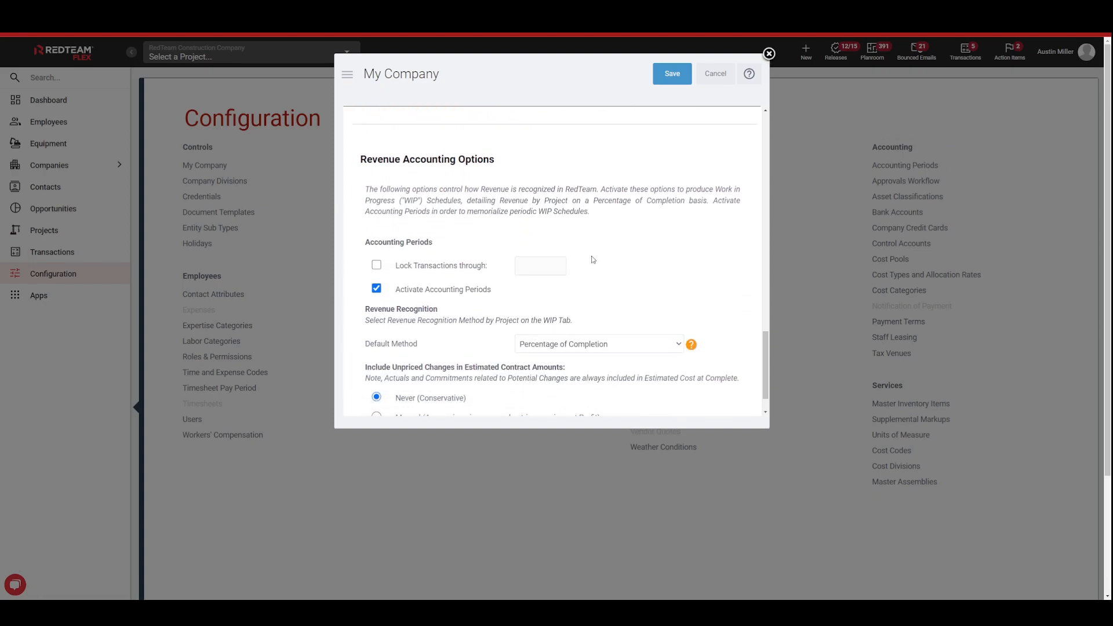
scroll(594, 264, "down", 1)
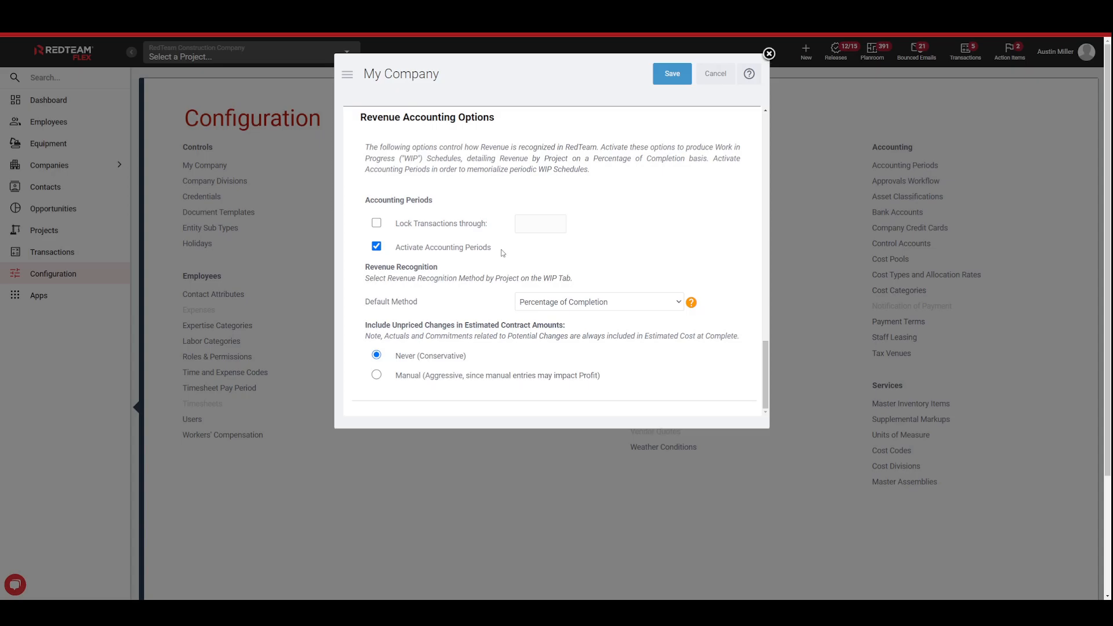
left_click(770, 53)
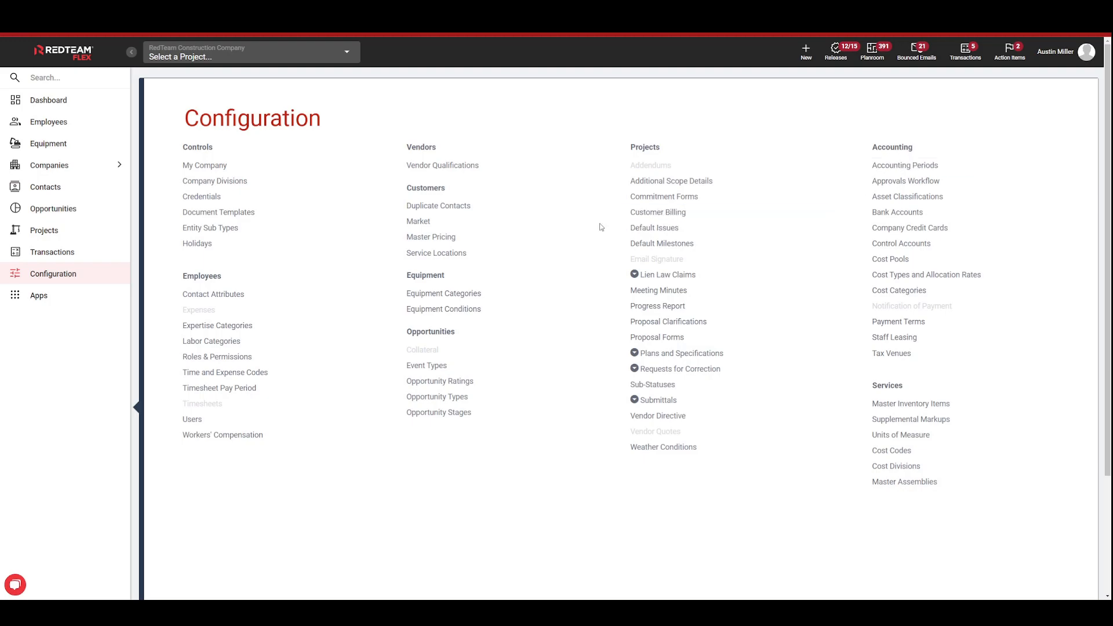
Step: Examine the Default Method choices for revenue recognition in My Company's Revenue Accounting Options and leave without saving
left_click(236, 175)
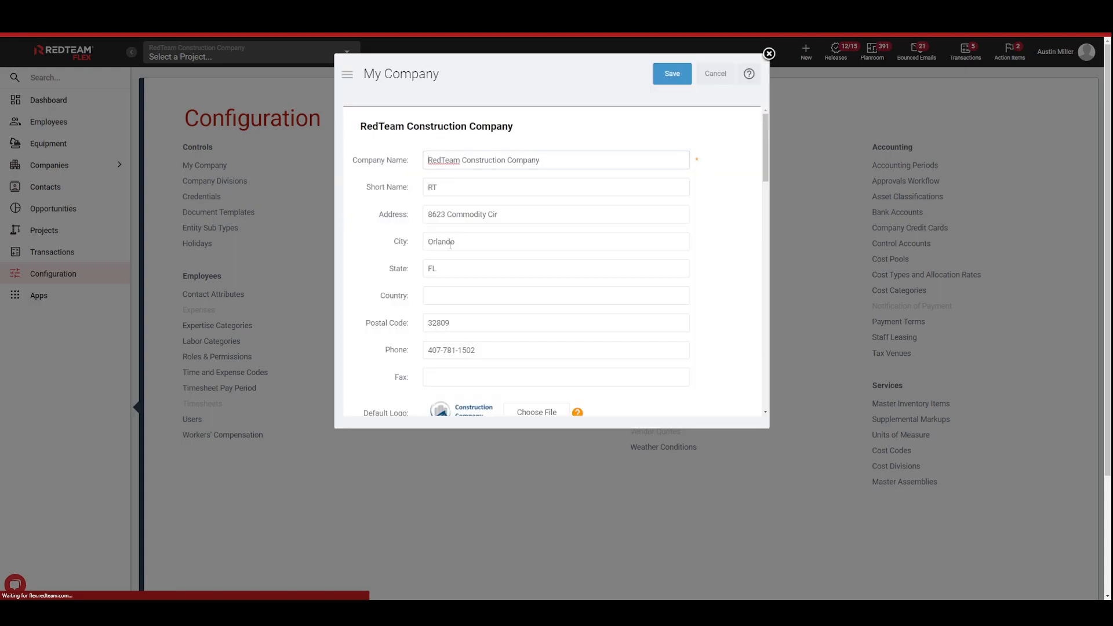
scroll(632, 267, "down", 8)
scroll(633, 268, "down", 2)
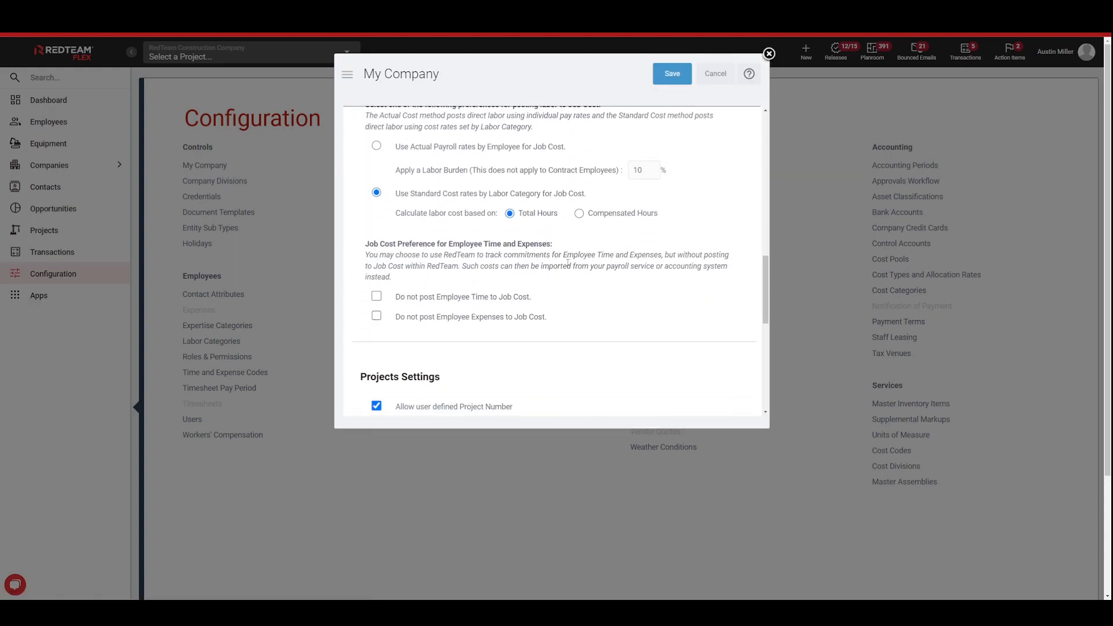
scroll(443, 264, "down", 10)
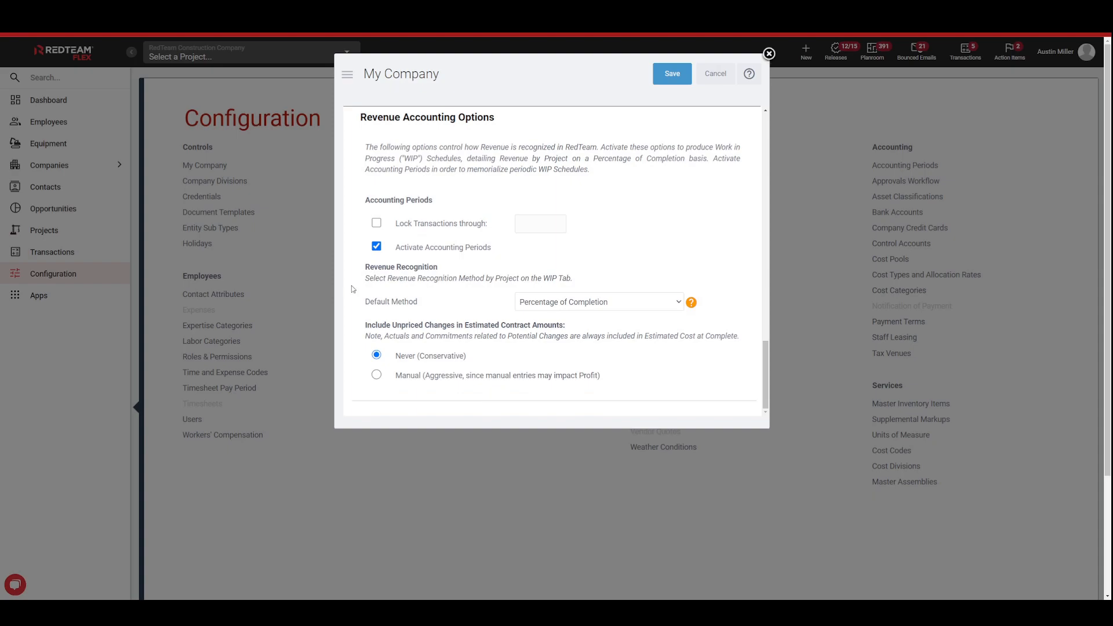
scroll(352, 288, "up", 1)
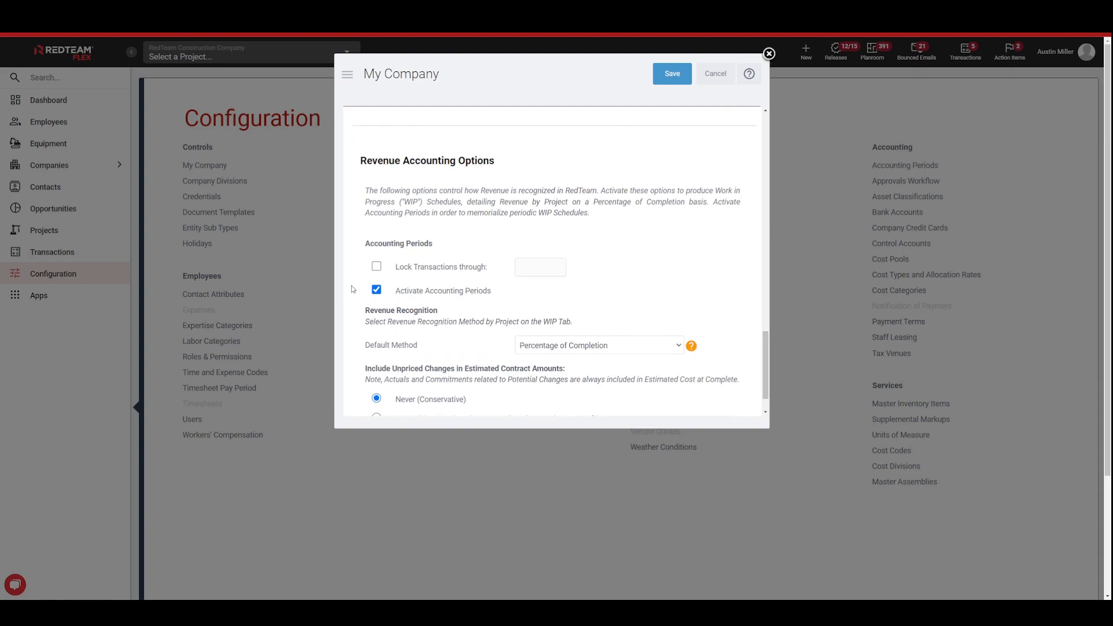
scroll(377, 301, "down", 2)
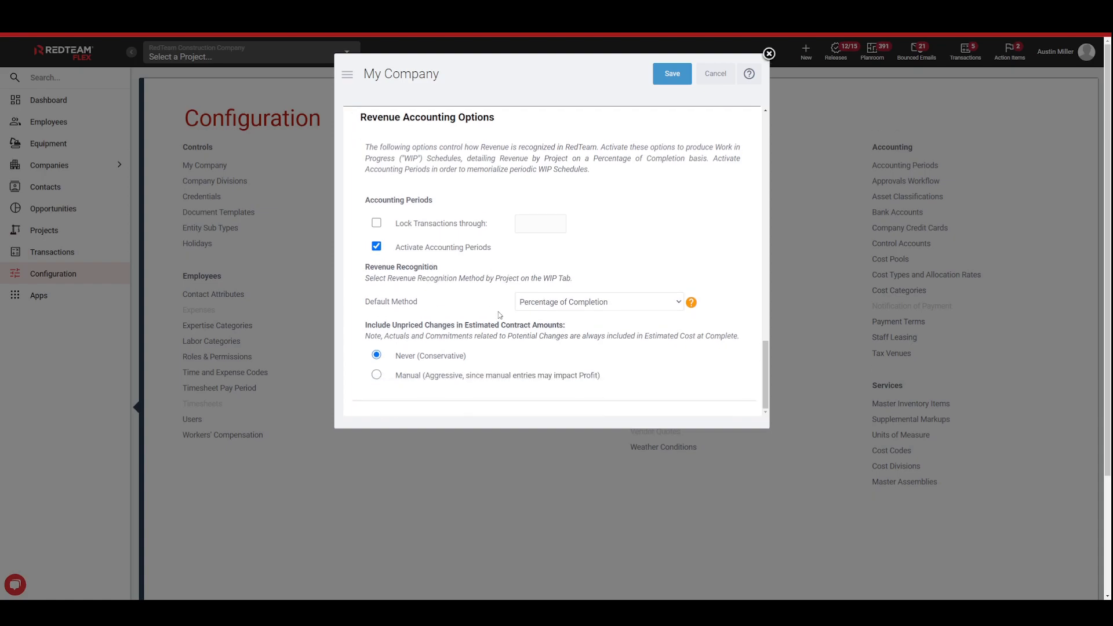
left_click(664, 309)
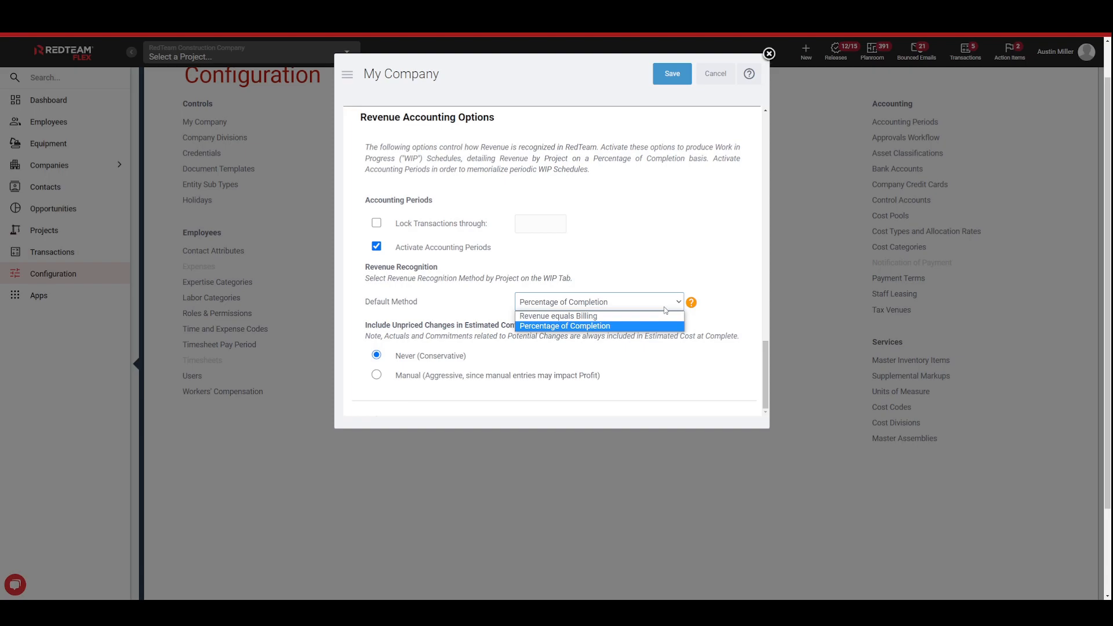
scroll(666, 311, "up", 1)
left_click(727, 365)
scroll(716, 84, "up", 1)
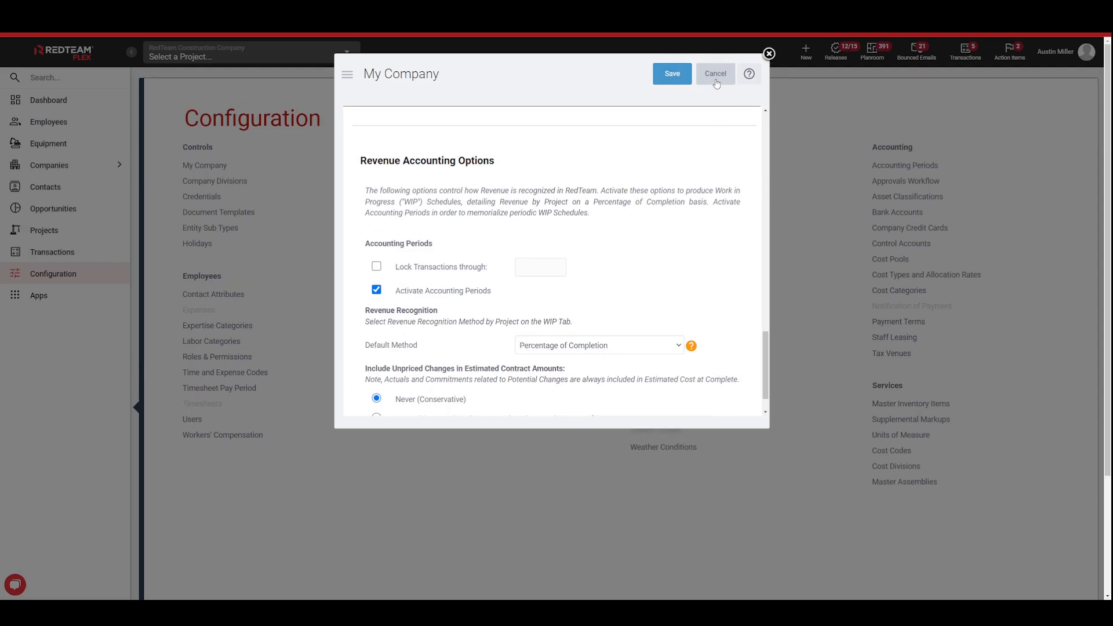
left_click(716, 74)
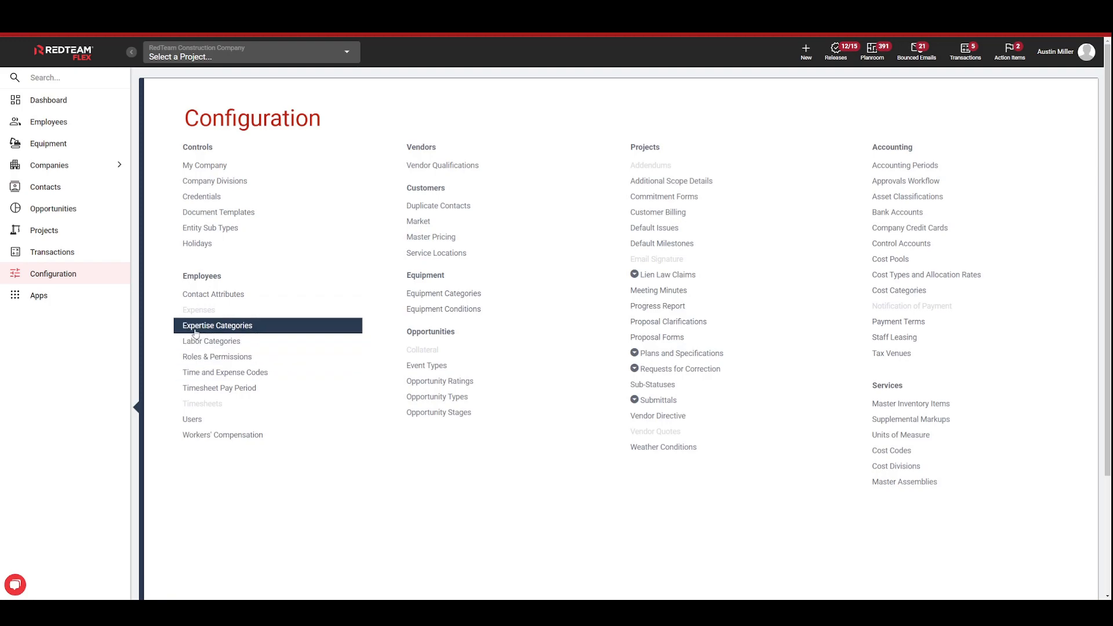
Step: View the function permission categories of the Project Manager role in Roles & Permissions and close the role list
left_click(273, 362)
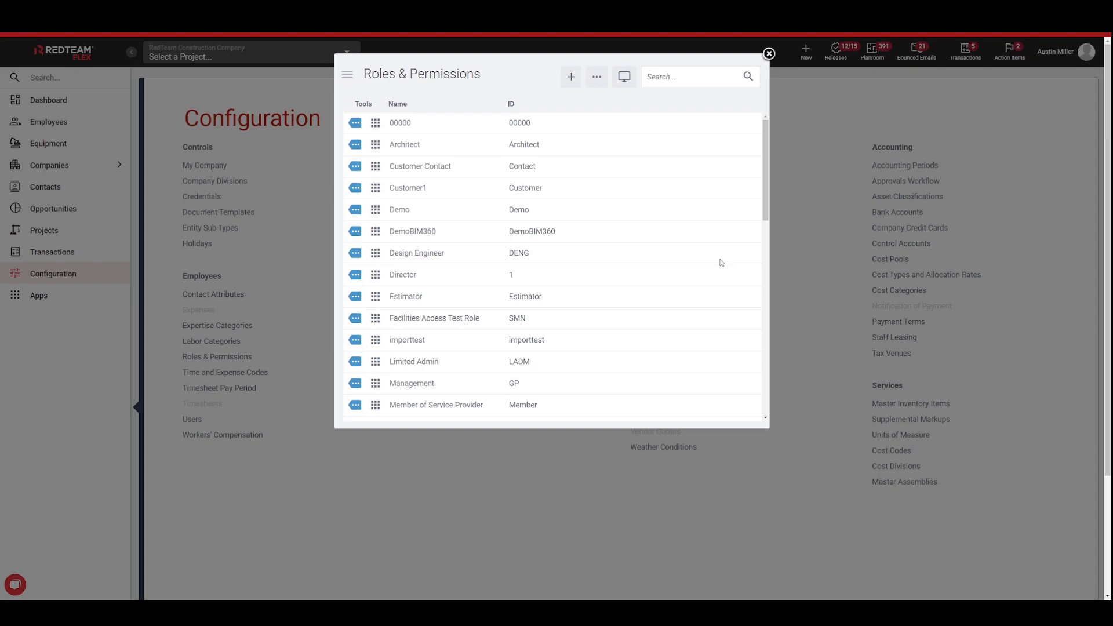
scroll(448, 261, "down", 3)
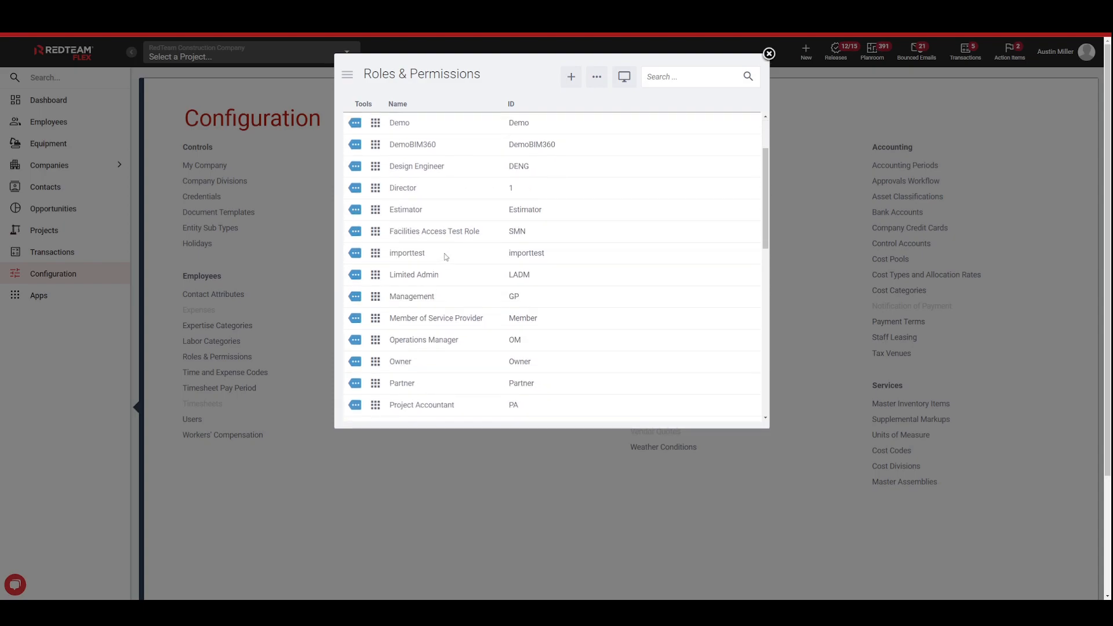
scroll(448, 261, "down", 1)
scroll(467, 346, "down", 2)
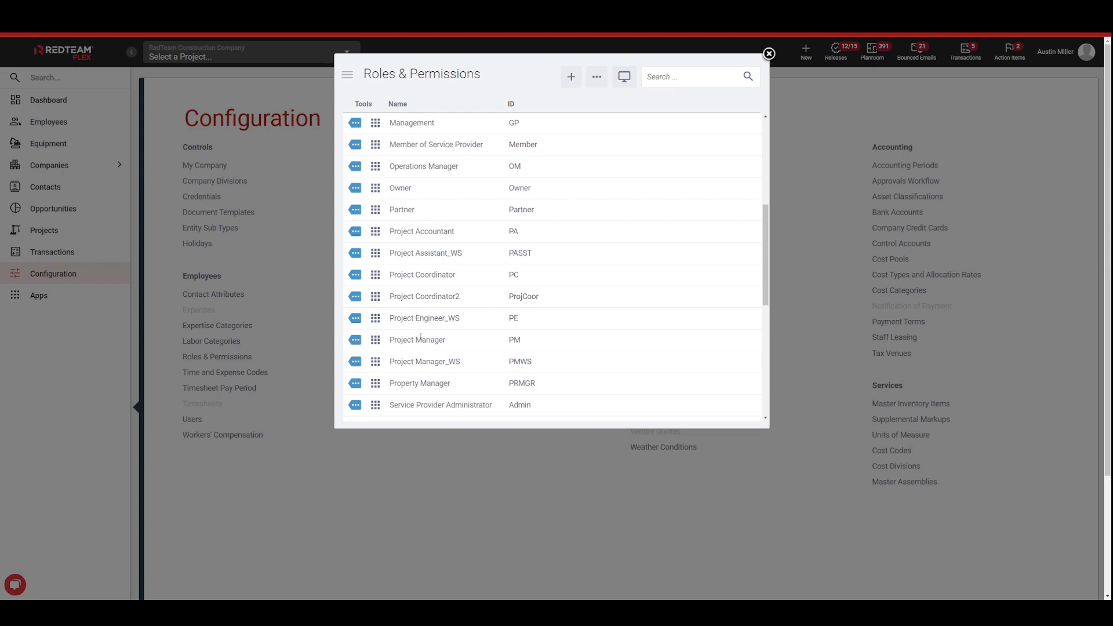
left_click(376, 341)
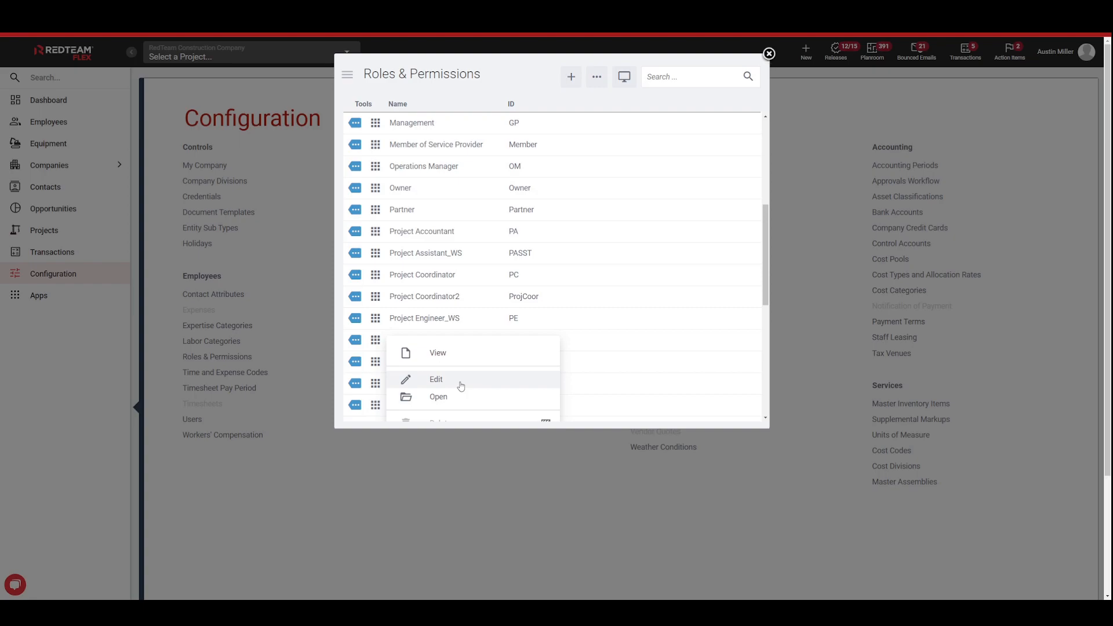
left_click(457, 400)
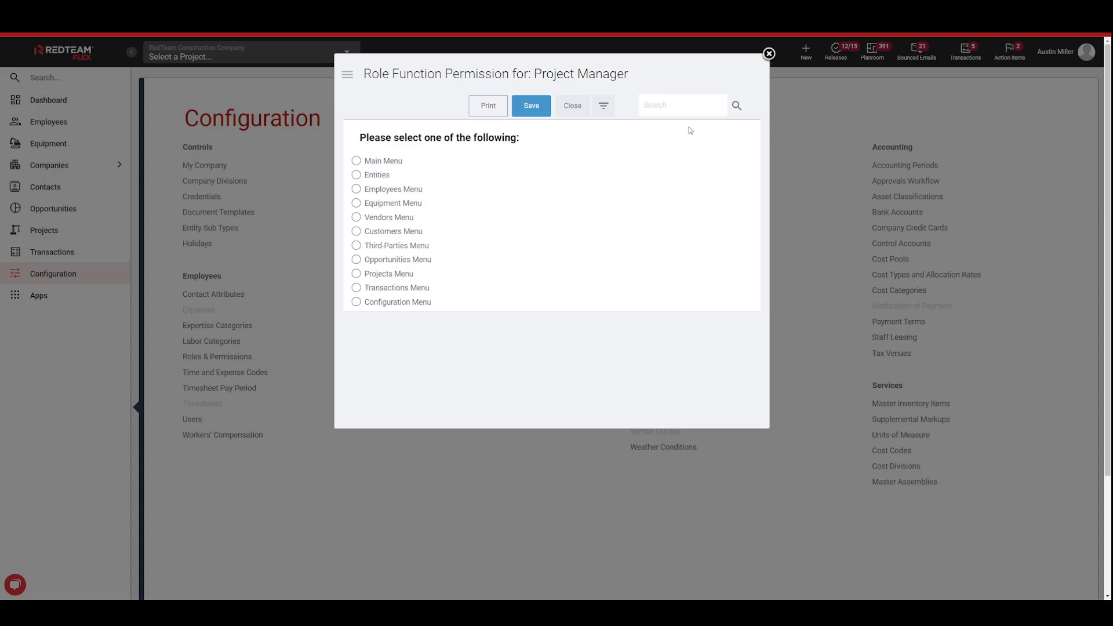
left_click(572, 105)
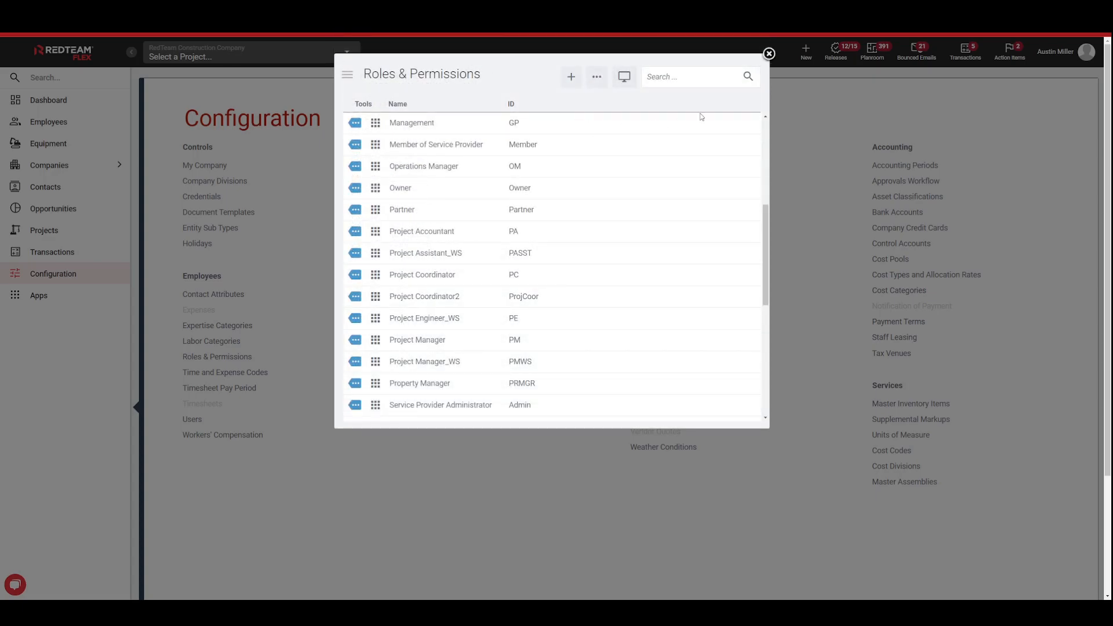
left_click(769, 54)
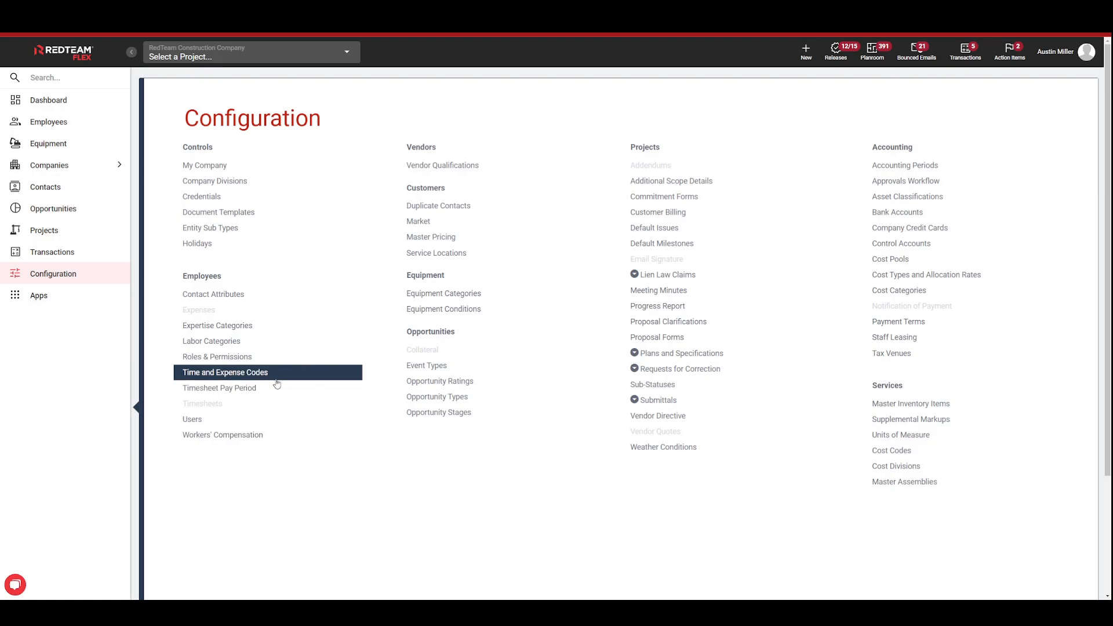
Step: Review the Time and Expense Codes and the Type options for a new code, cancelling the new entry
left_click(239, 376)
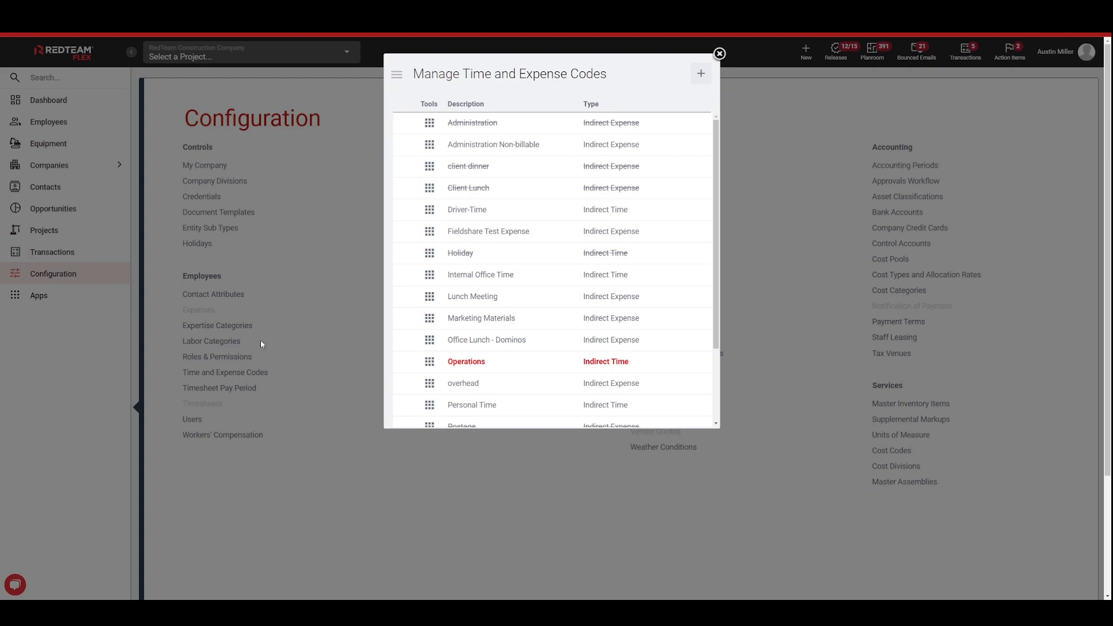
left_click(700, 78)
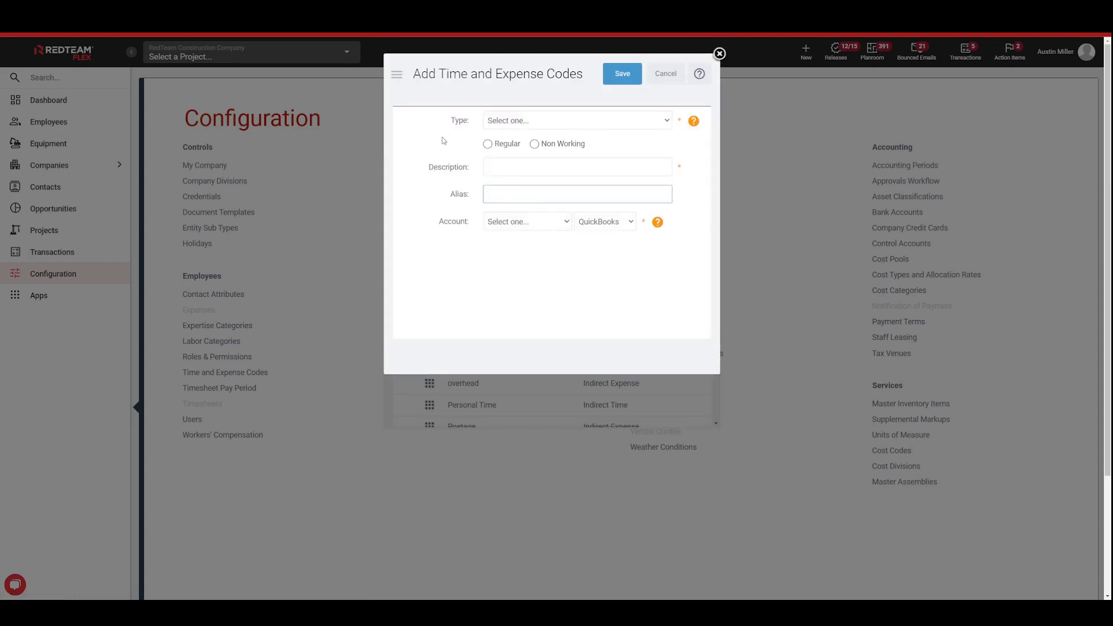
left_click(560, 121)
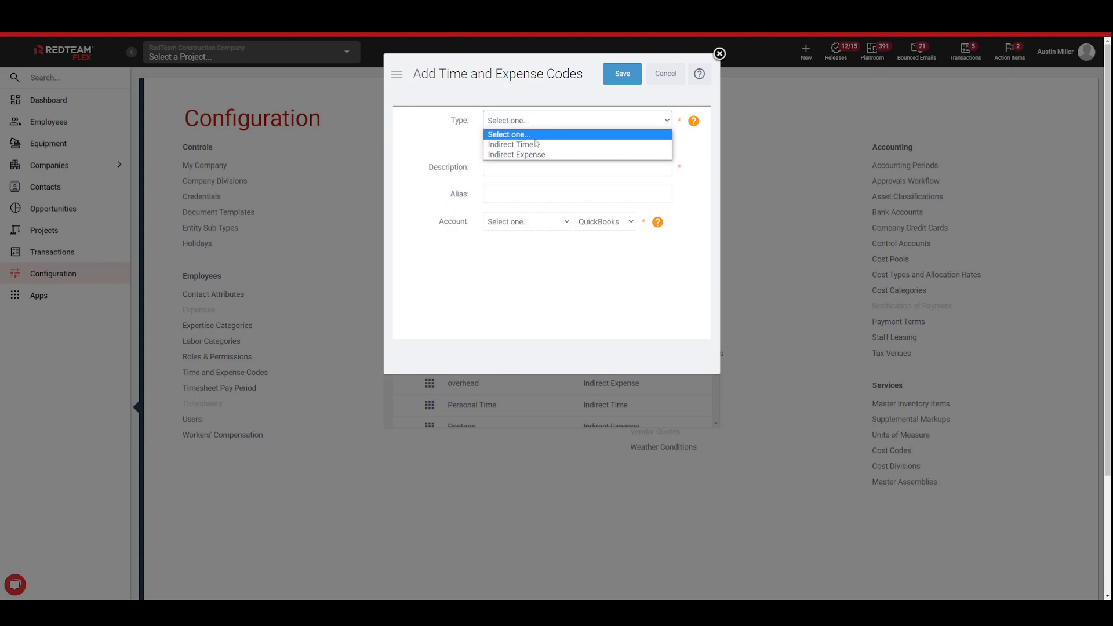
left_click(439, 144)
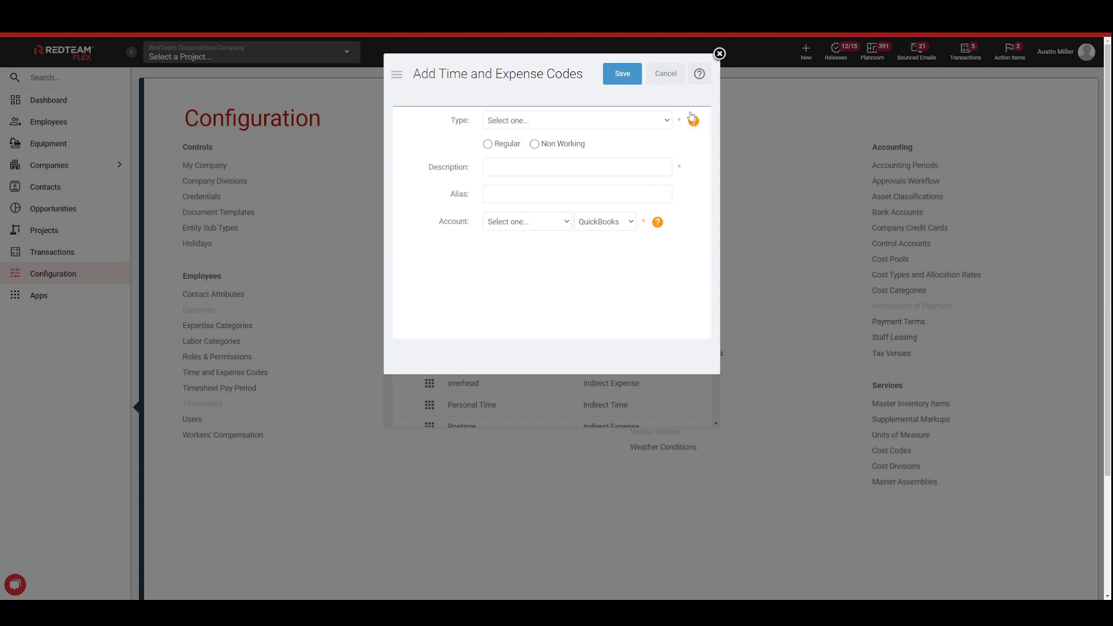
left_click(675, 84)
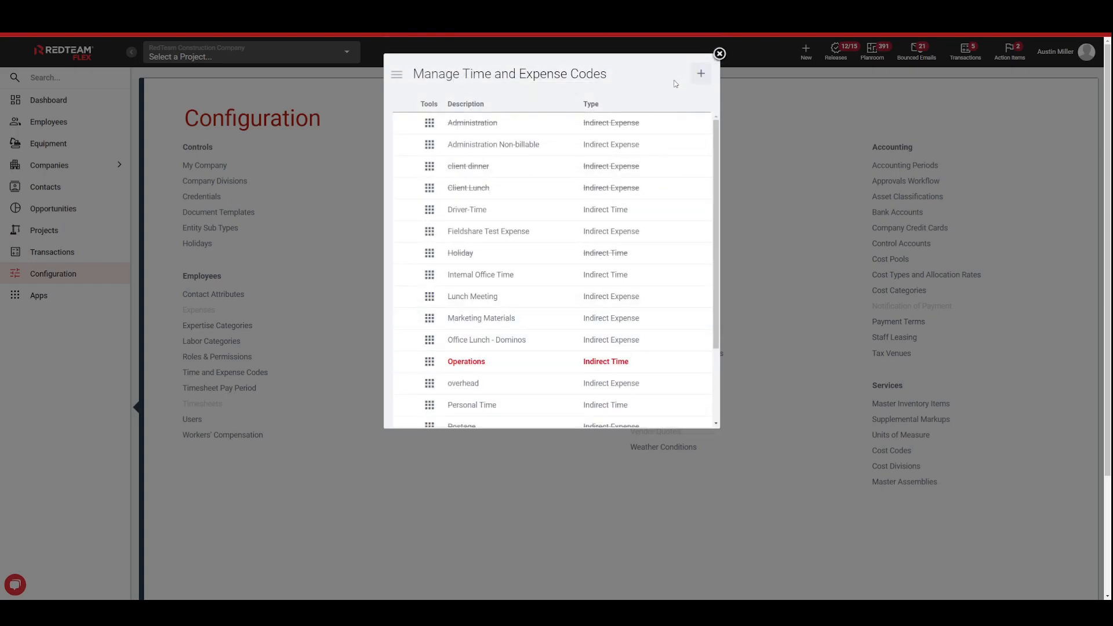
Step: Close the time and expense codes list and view the commitment forms in the Purchase Orders and Subcontracts folders
left_click(719, 54)
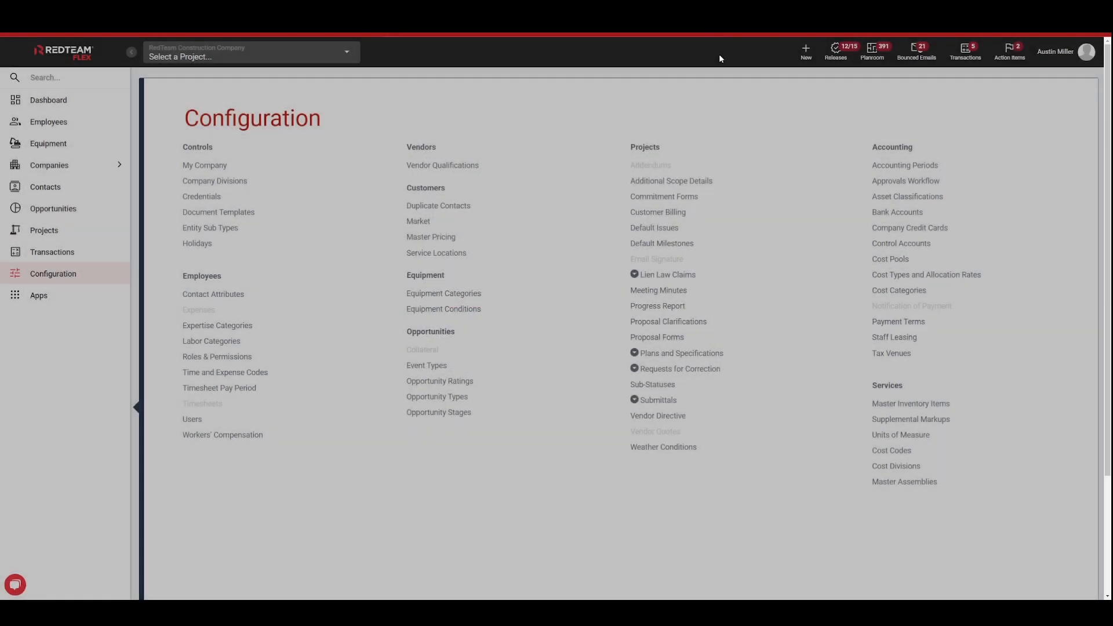
scroll(712, 57, "down", 1)
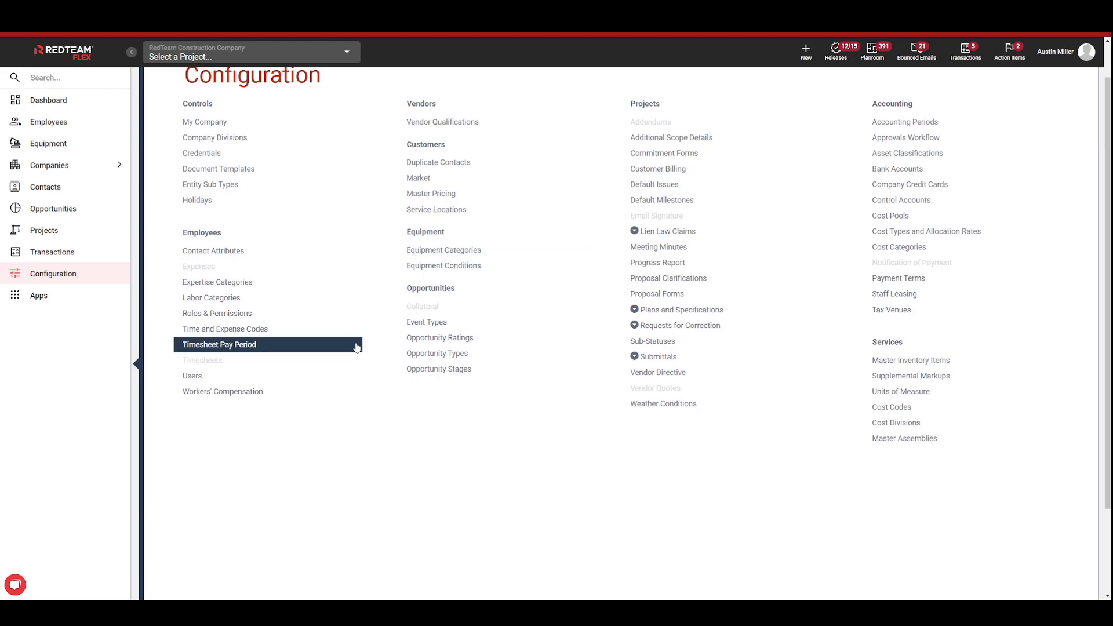
scroll(282, 393, "up", 1)
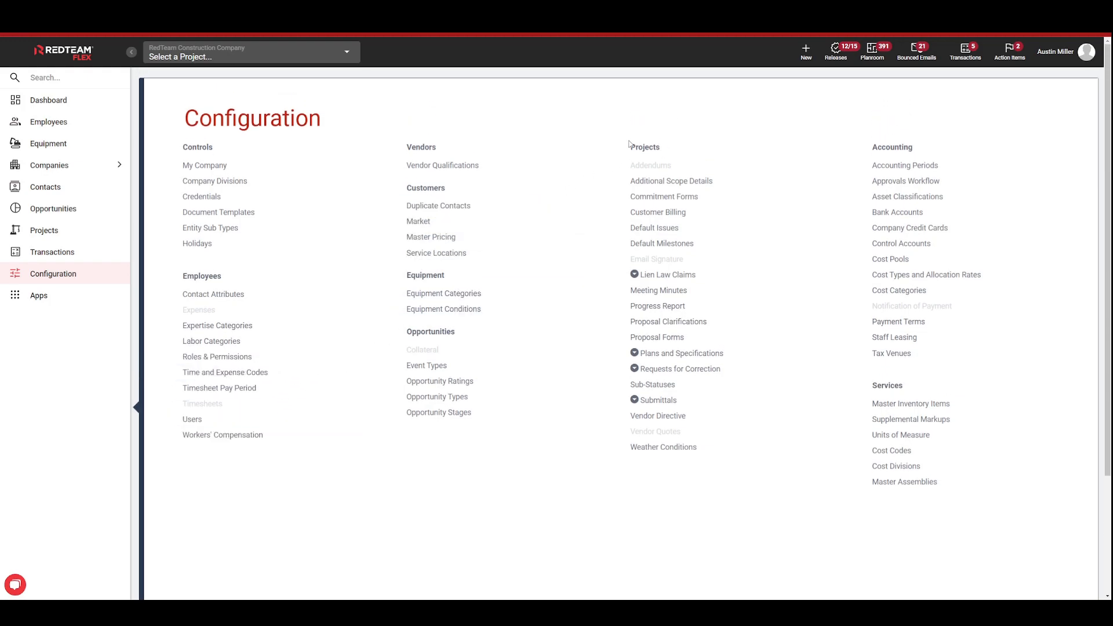
left_click(696, 200)
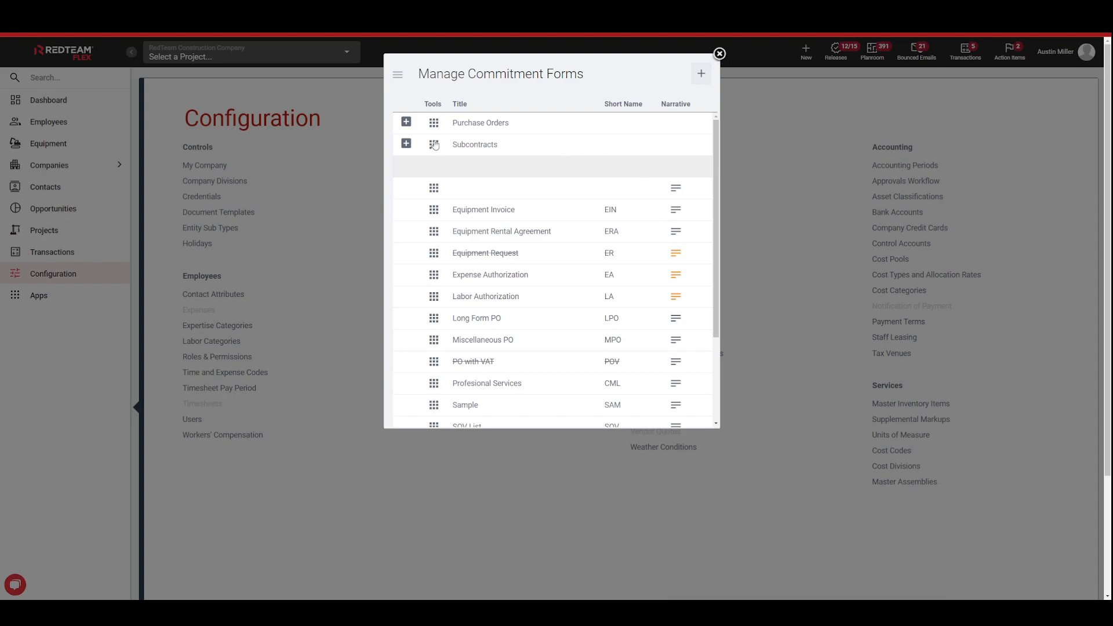
left_click(406, 122)
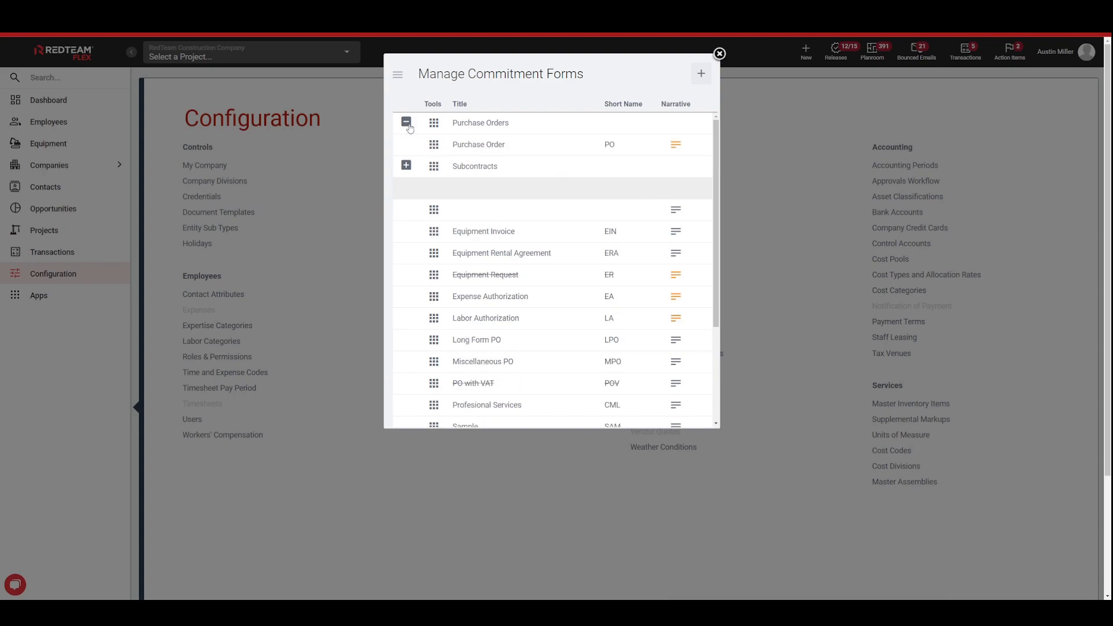
left_click(406, 166)
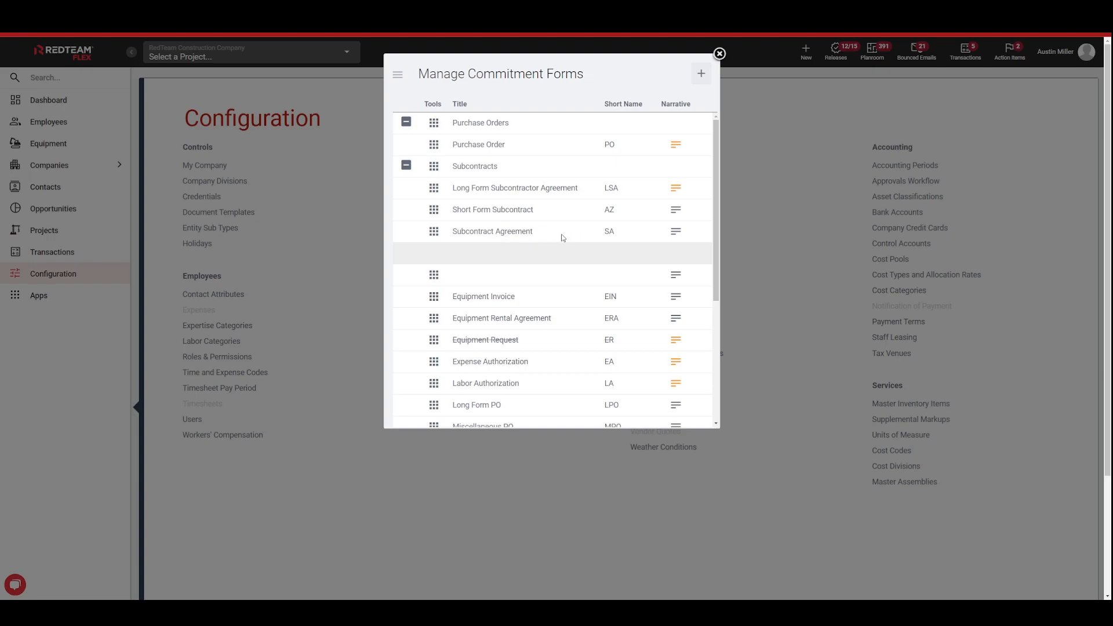
Step: Open the Subcontract Agreement form for editing and review its general settings, optional fields, accessibility, workflow options and required credentials
left_click(438, 239)
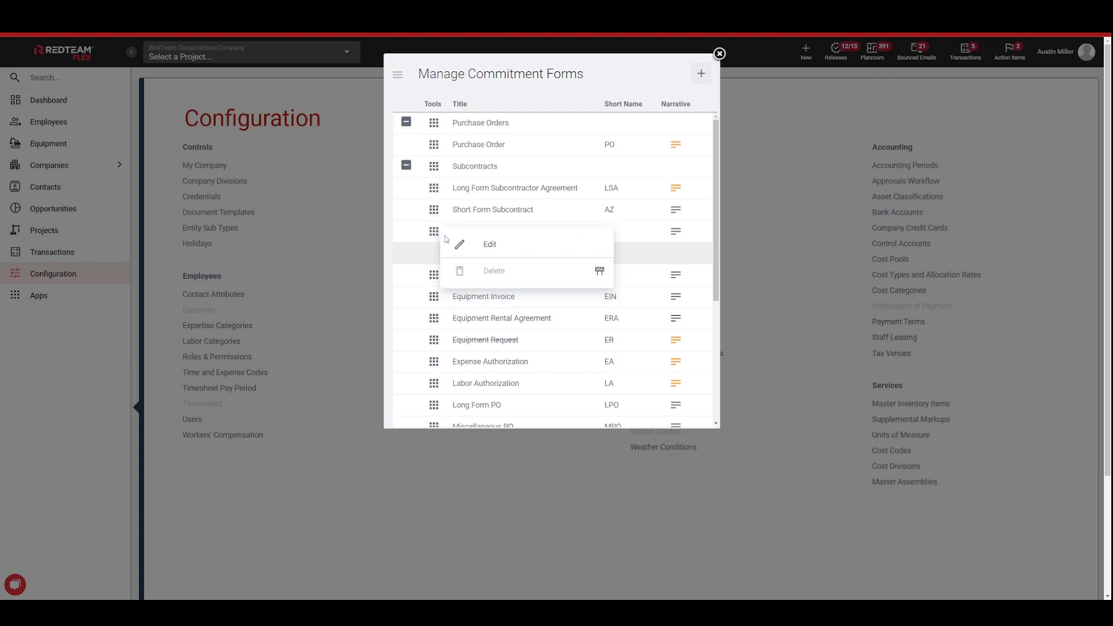
left_click(502, 248)
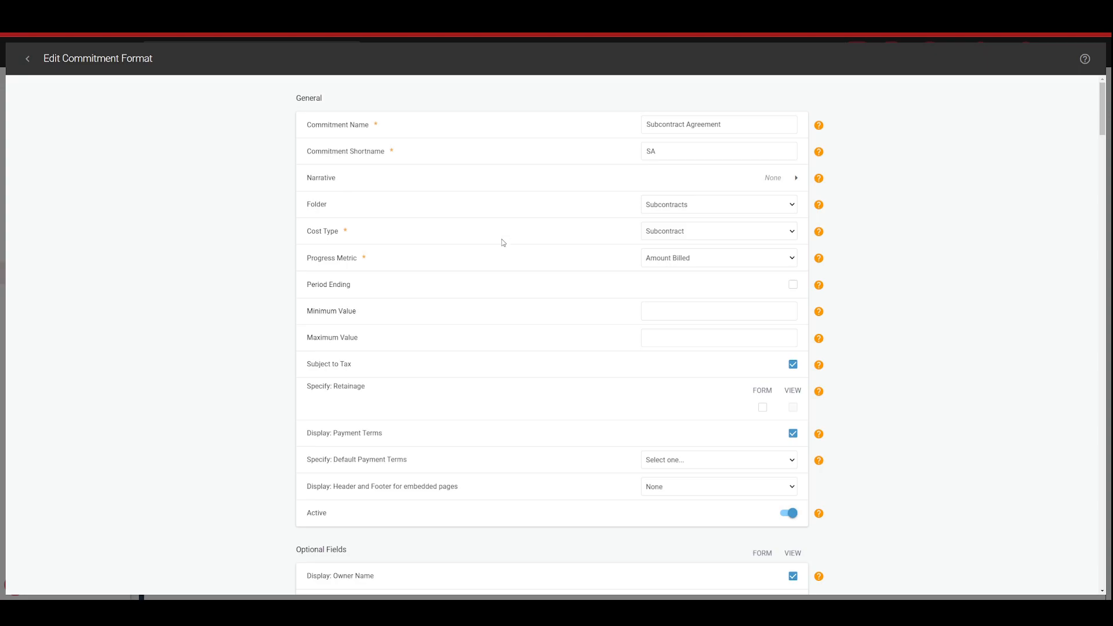
scroll(515, 199, "down", 3)
scroll(523, 277, "down", 7)
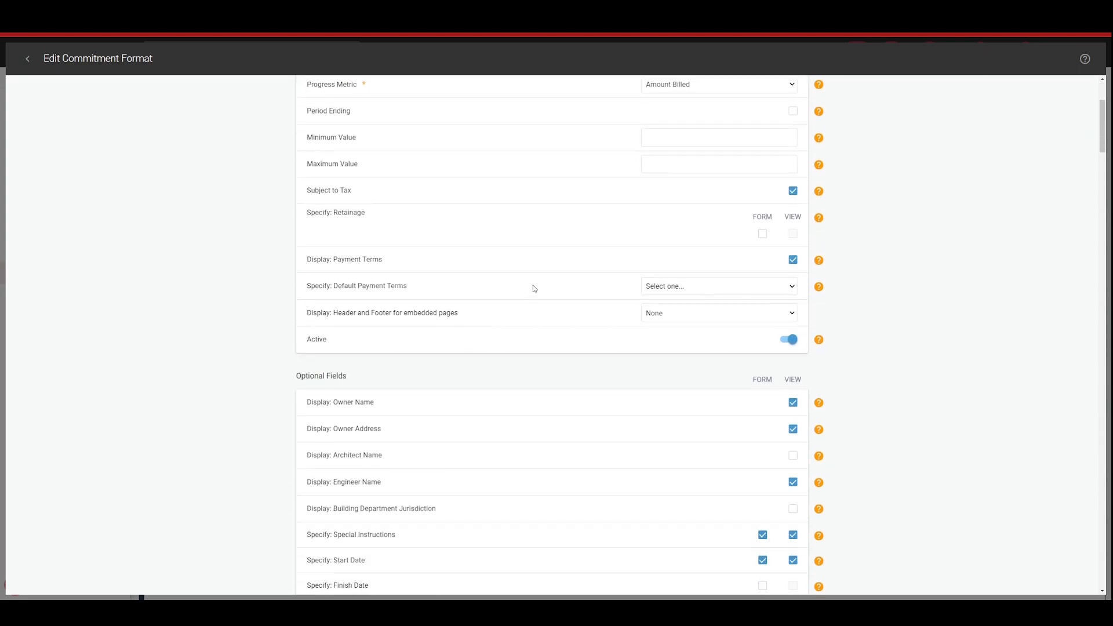
scroll(539, 264, "down", 7)
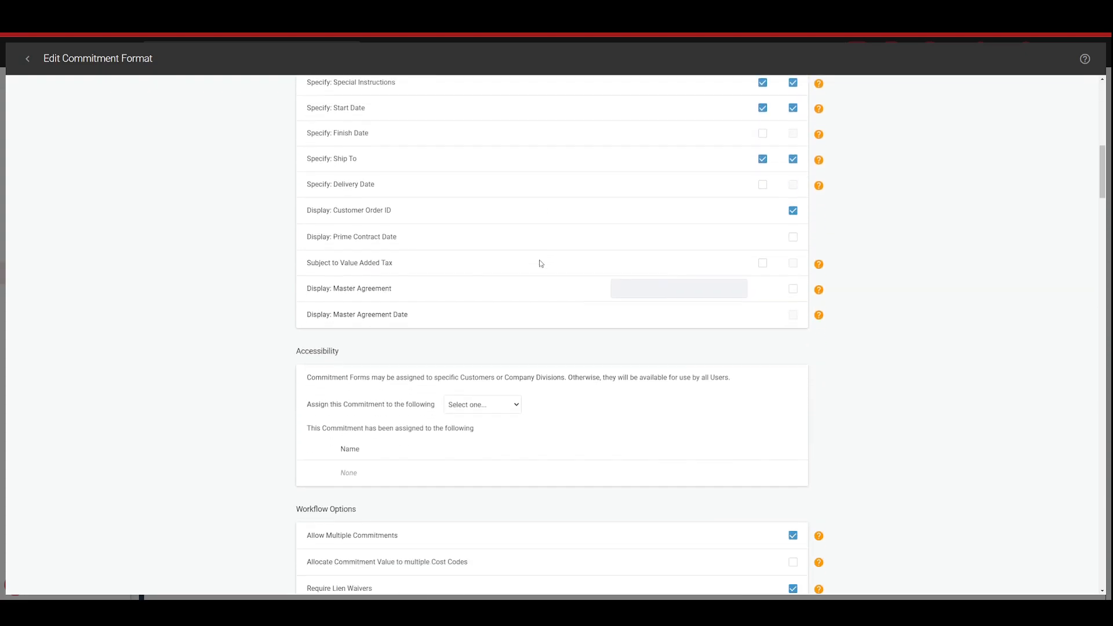
scroll(544, 261, "down", 2)
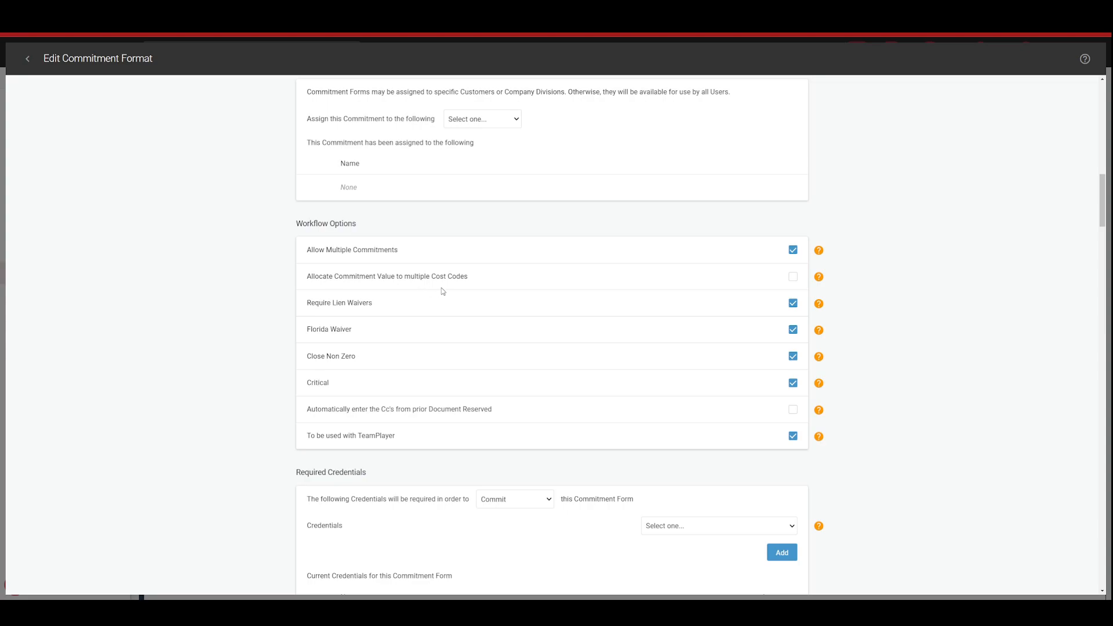
scroll(444, 325, "down", 5)
scroll(444, 336, "down", 1)
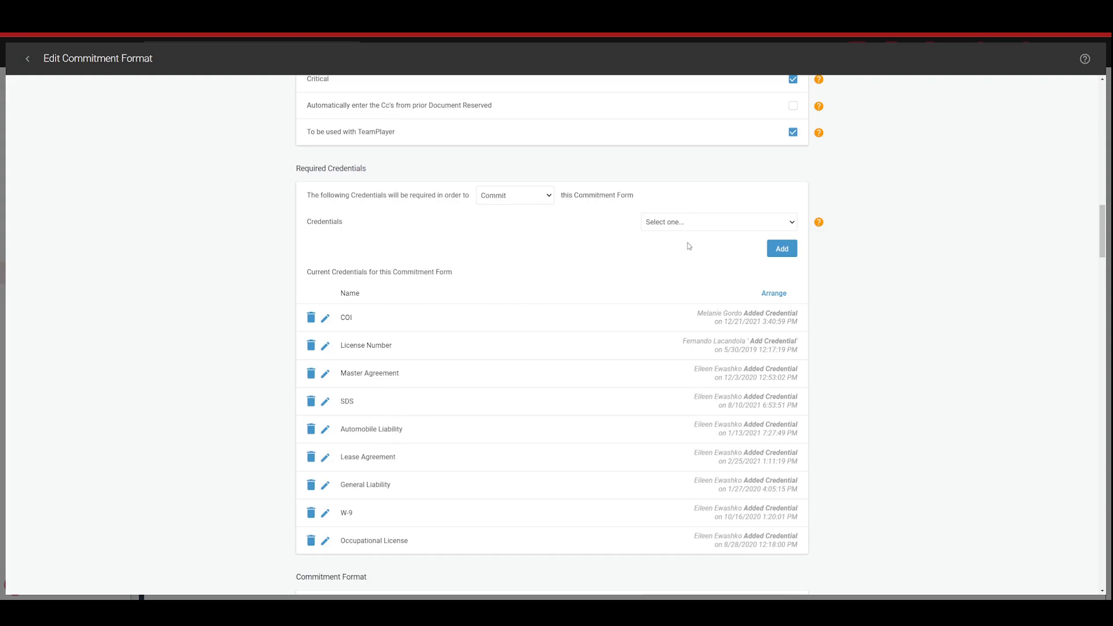
Step: Select Blanket Agreement as a credential without adding it, and switch the credential requirement to Execute and back to Commit
left_click(740, 226)
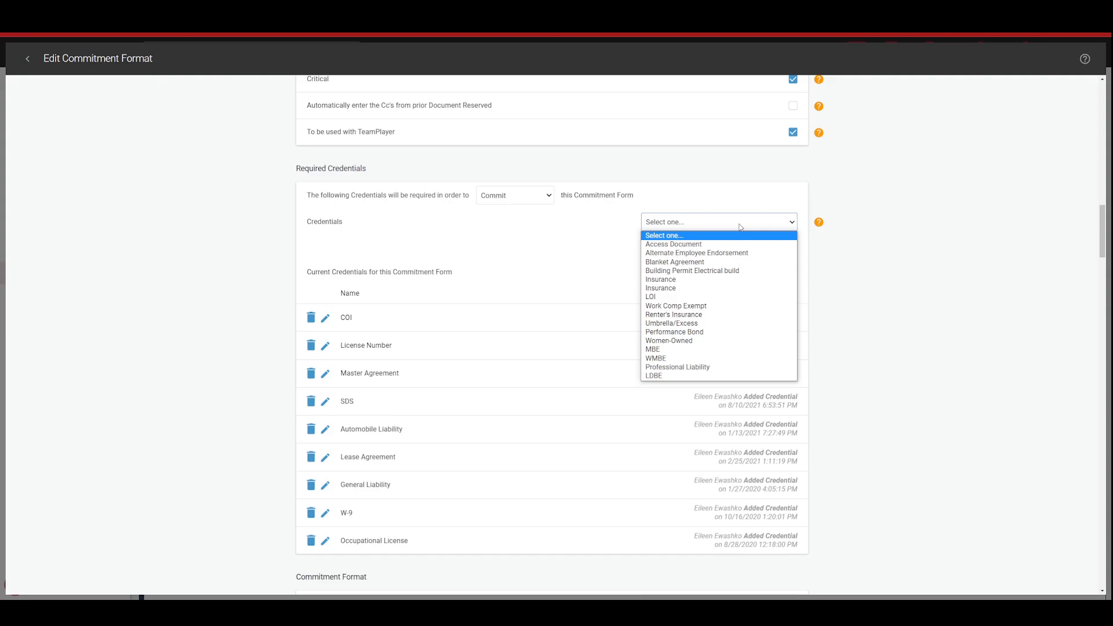
left_click(691, 264)
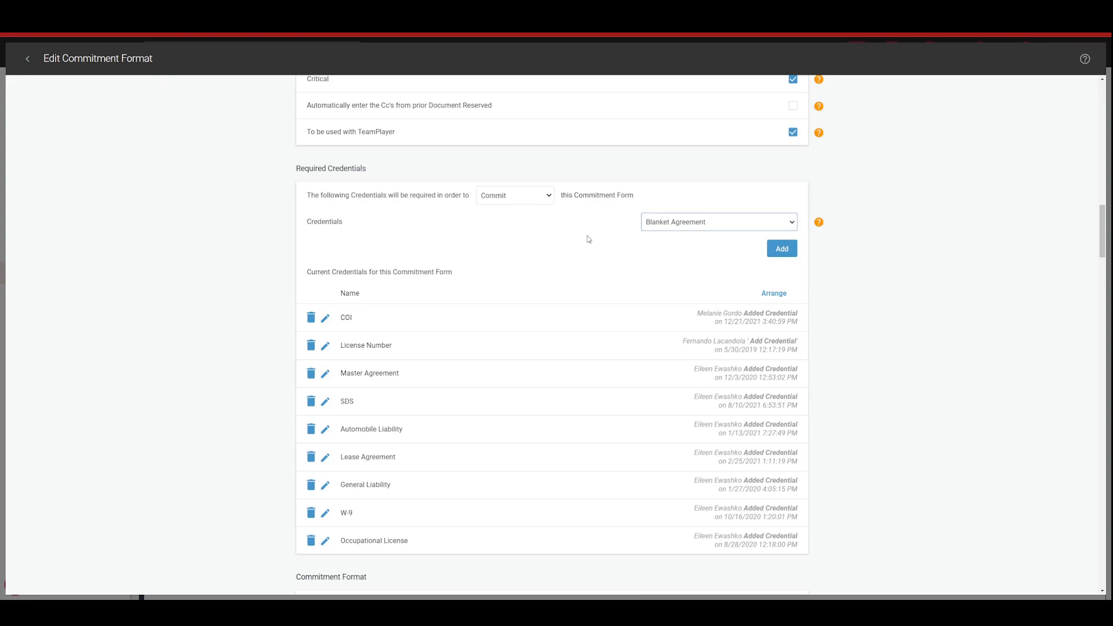
left_click(534, 197)
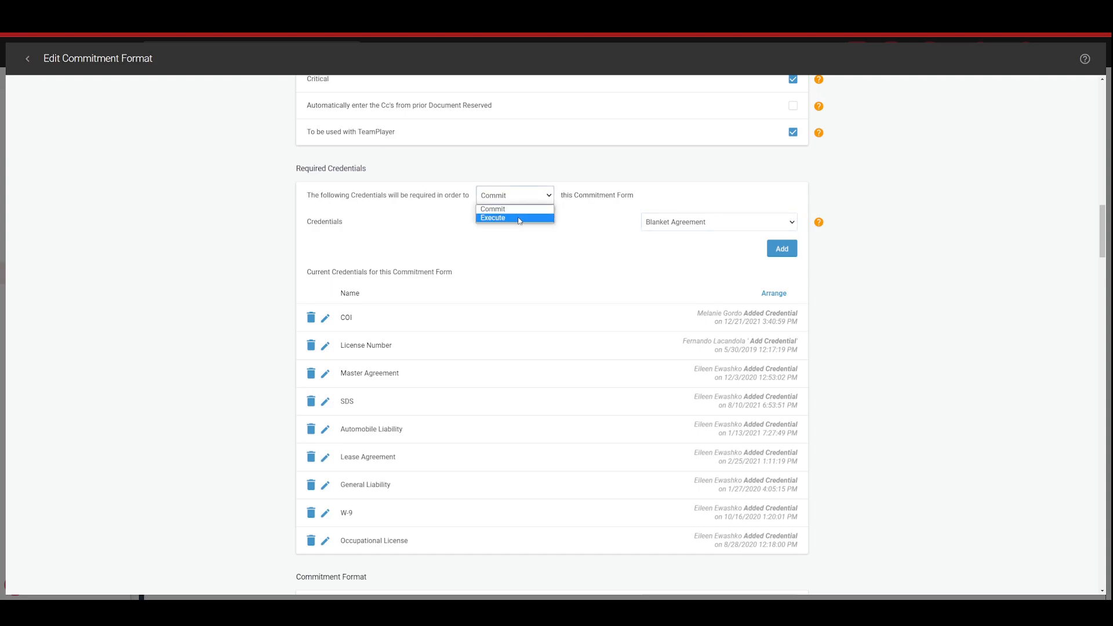
left_click(519, 219)
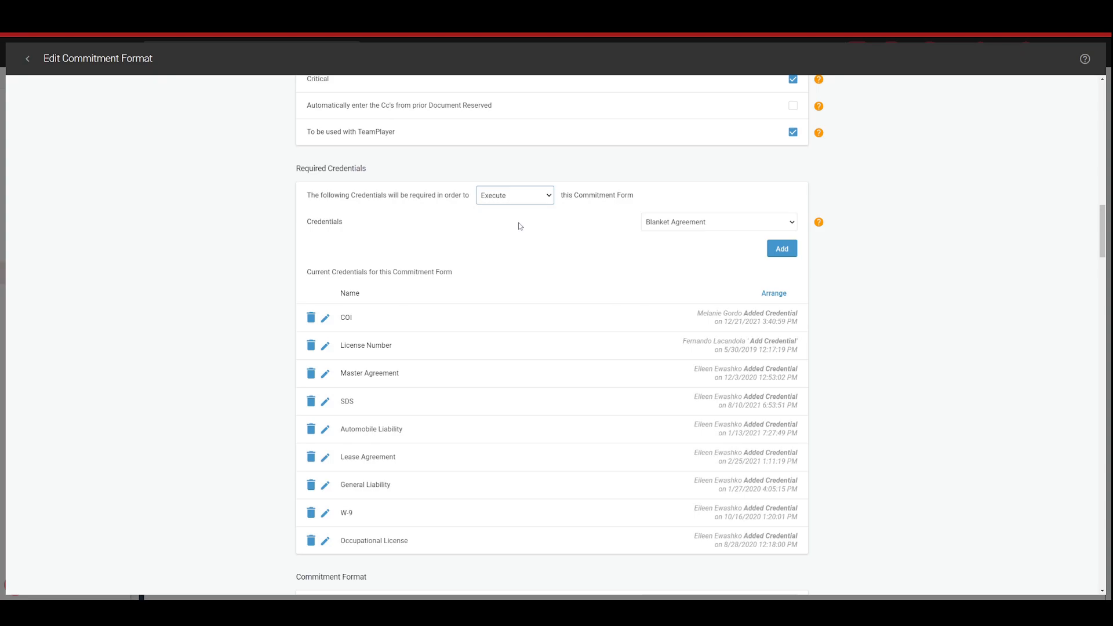
left_click(525, 197)
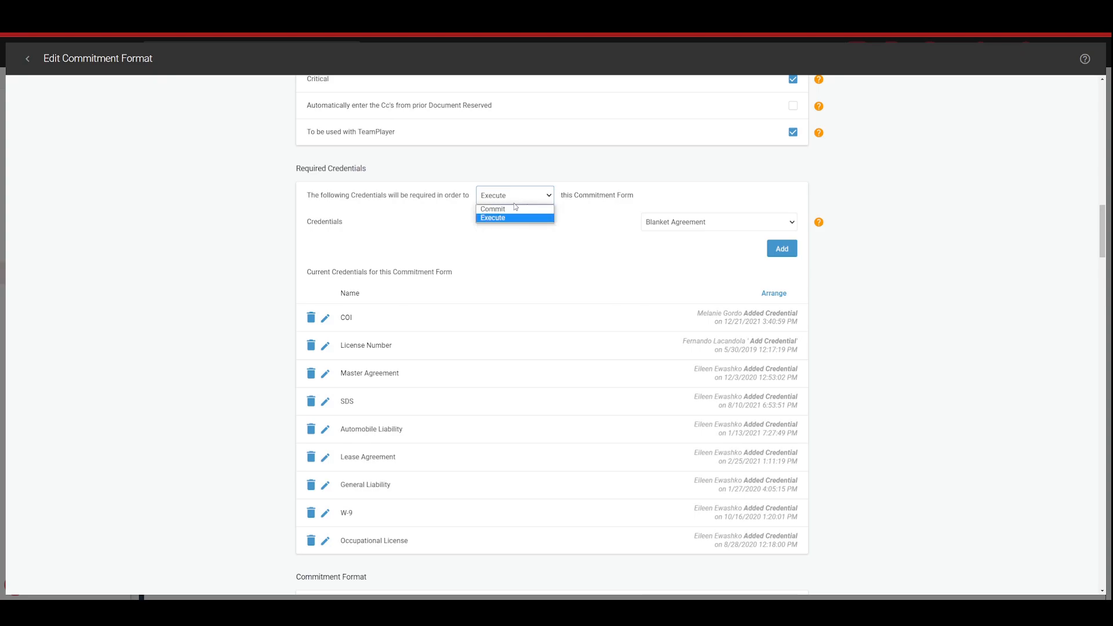
left_click(514, 209)
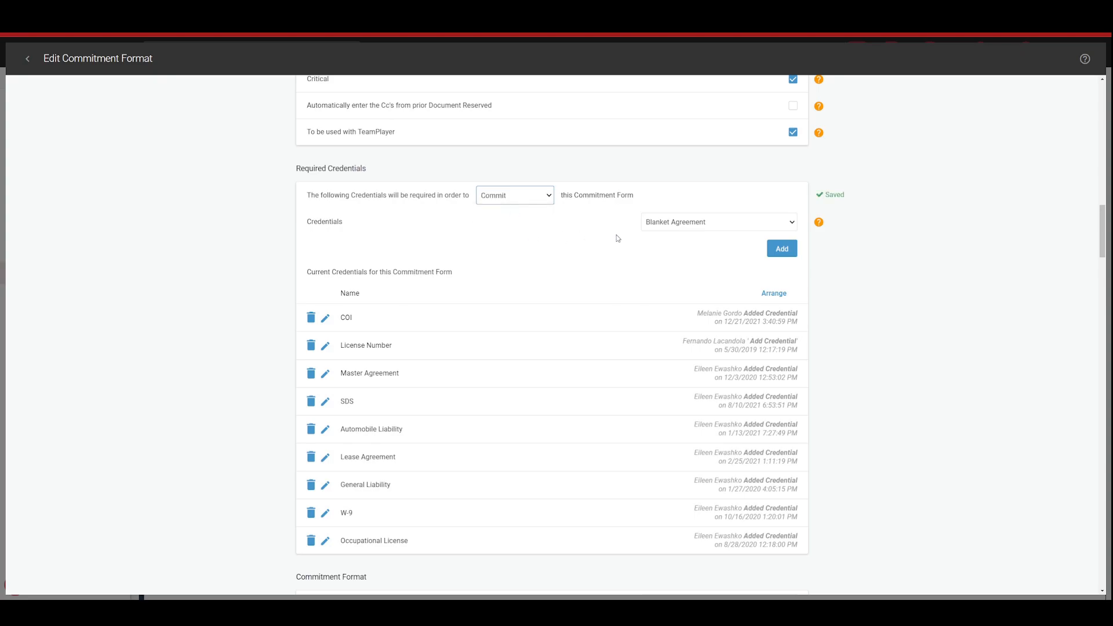
Step: Review the Subcontract Agreement's commitment format labels, user-defined fields, user dropdowns and contract language options
scroll(592, 250, "down", 8)
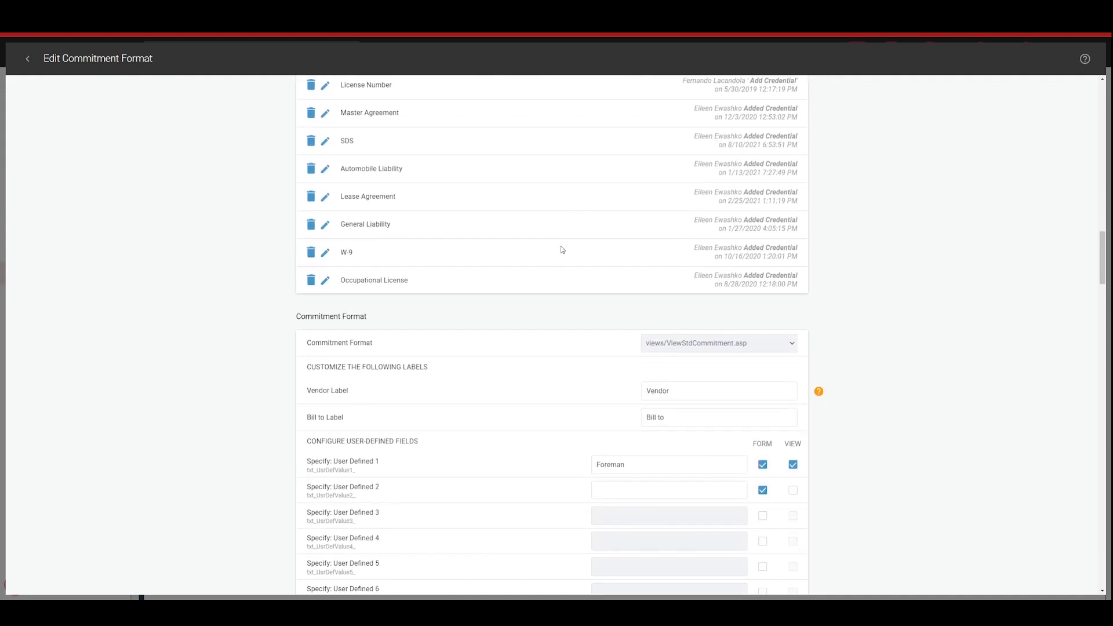
scroll(561, 251, "down", 8)
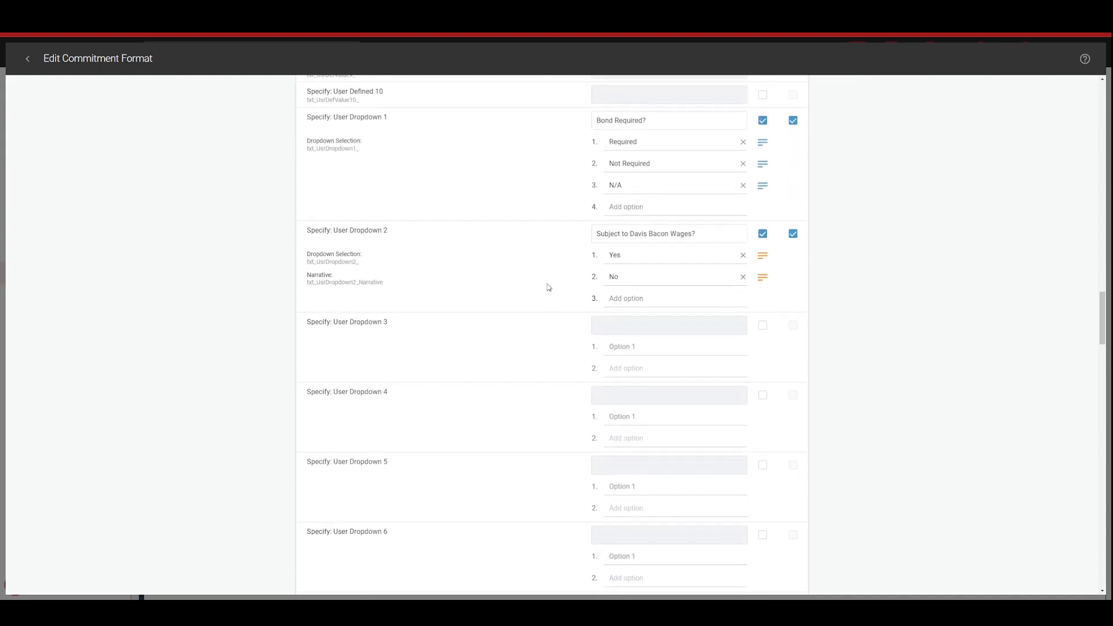
scroll(554, 277, "down", 10)
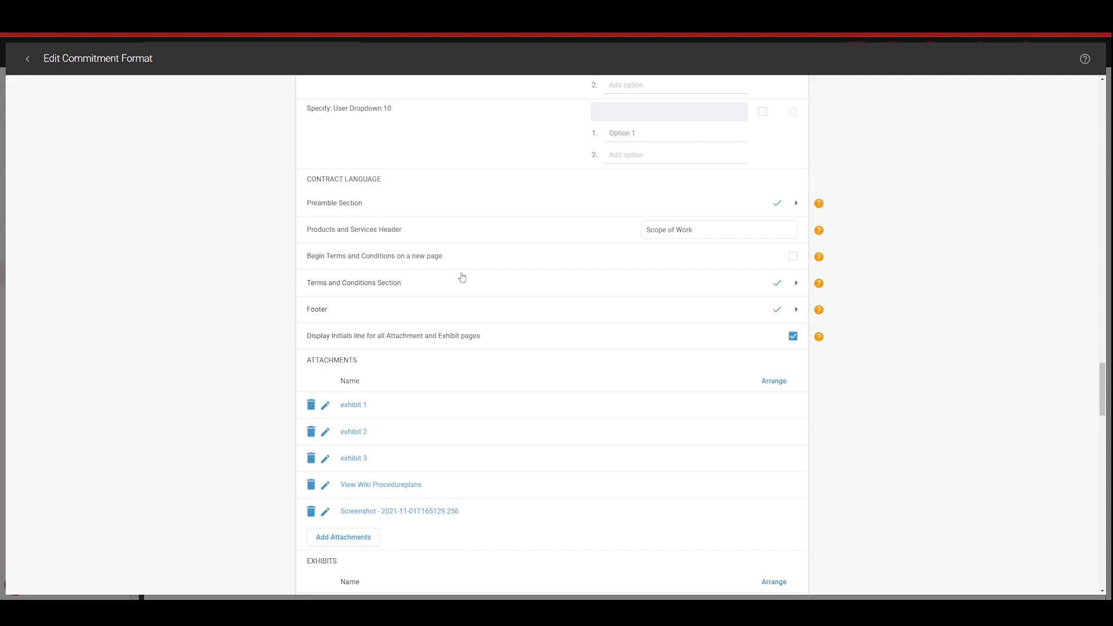
Step: Read through the Subcontract Agreement's Terms and Conditions text, leave it without saving, and close the commitment forms
left_click(401, 288)
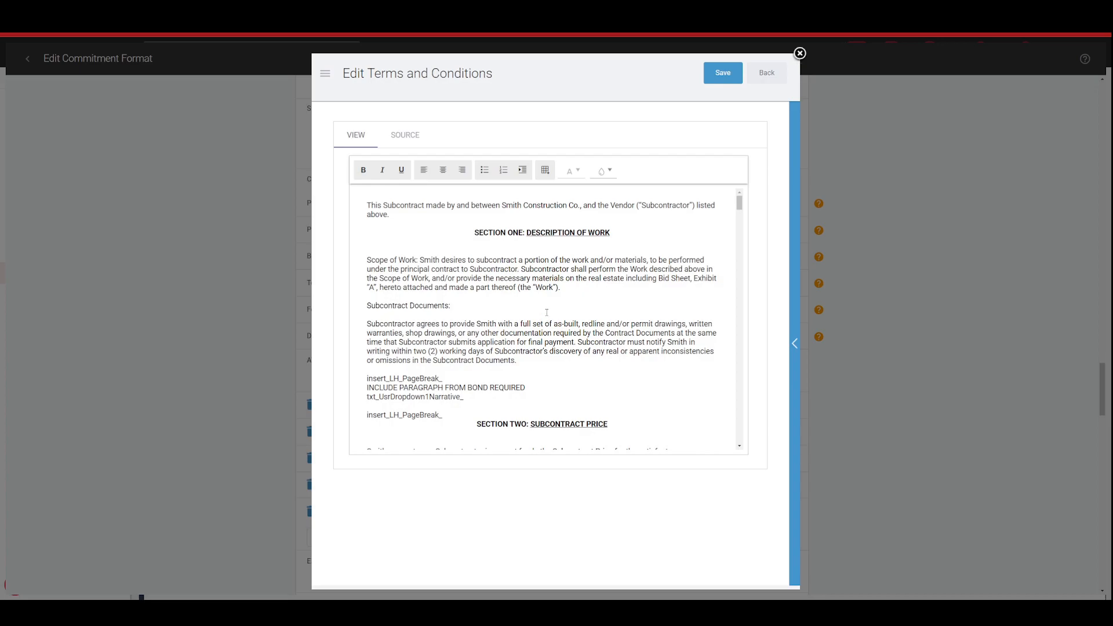
scroll(547, 313, "down", 4)
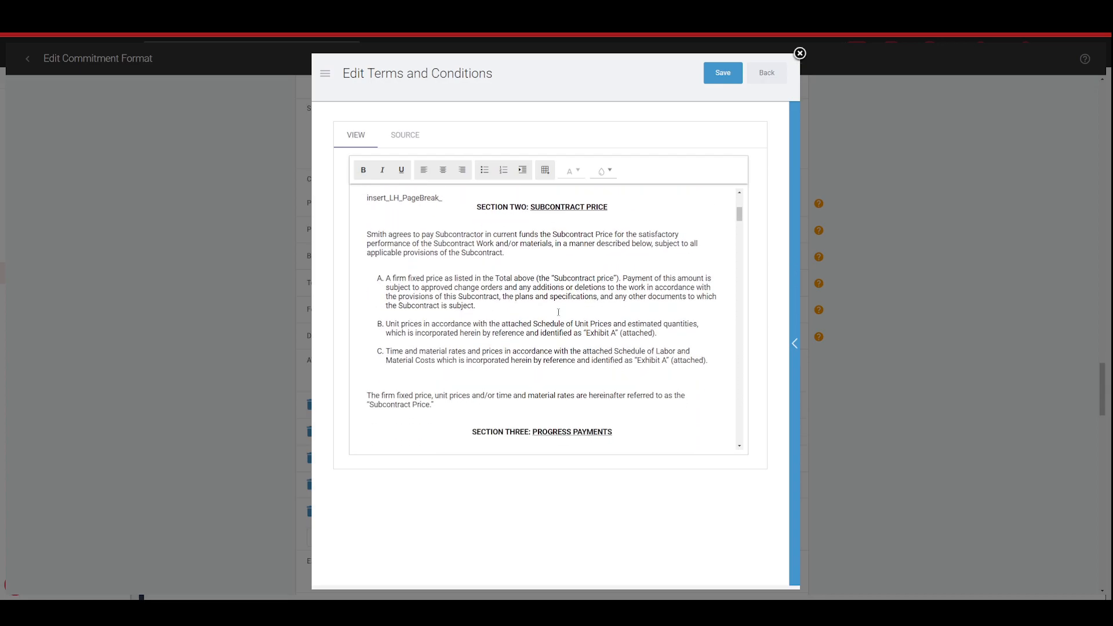
scroll(559, 312, "down", 1)
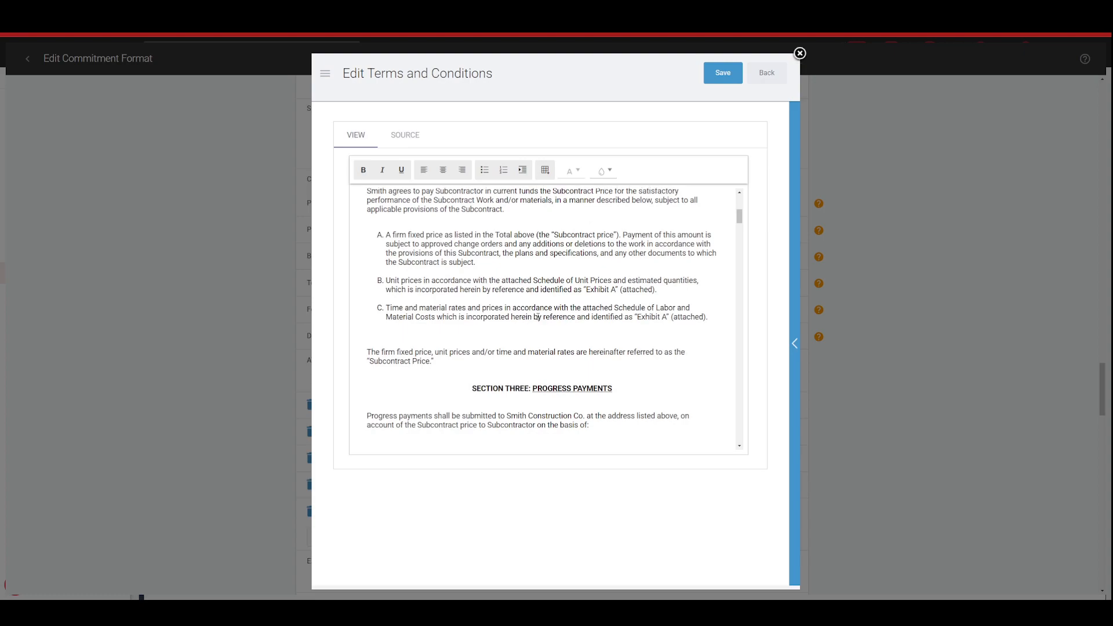
left_click(472, 263)
scroll(511, 292, "down", 4)
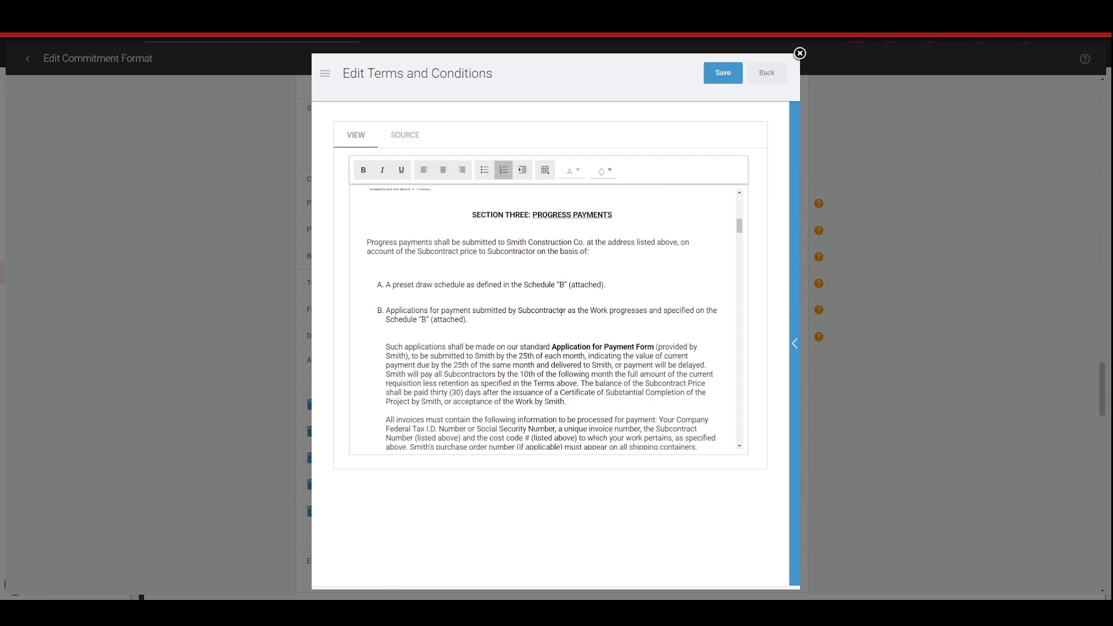
left_click(768, 77)
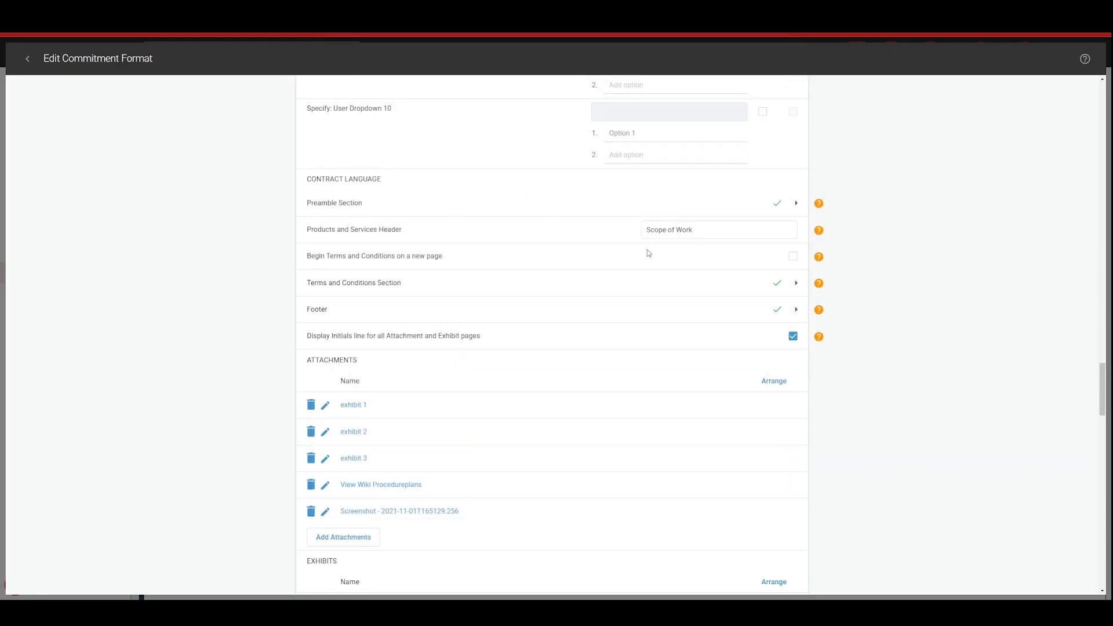
left_click(28, 59)
left_click(719, 54)
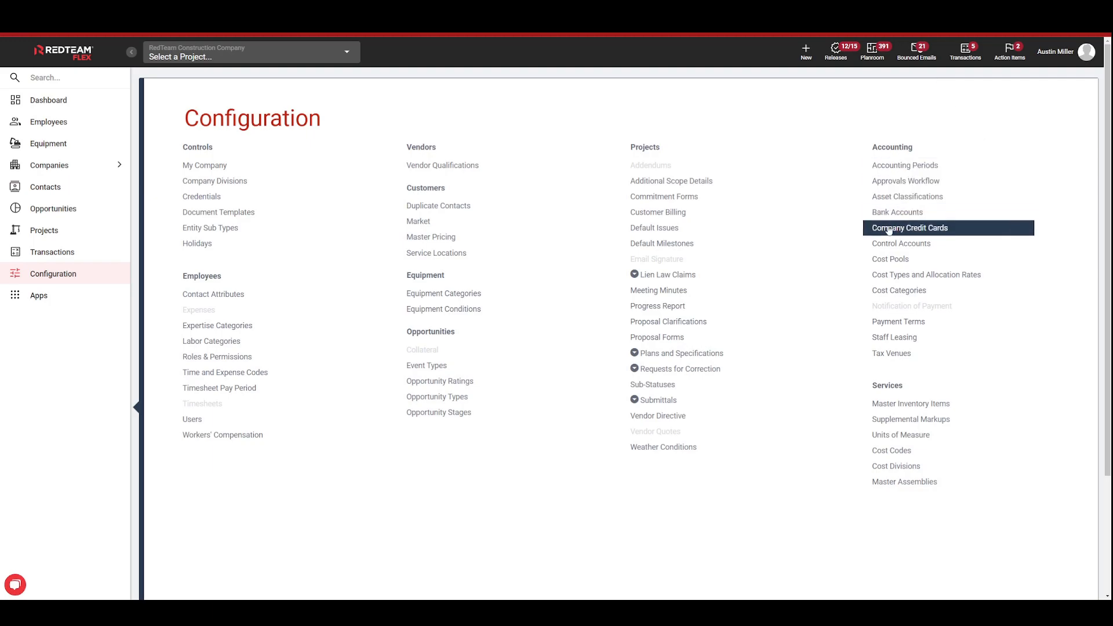
Step: View the company credit cards and the form for adding a new card, closing both without saving
left_click(951, 233)
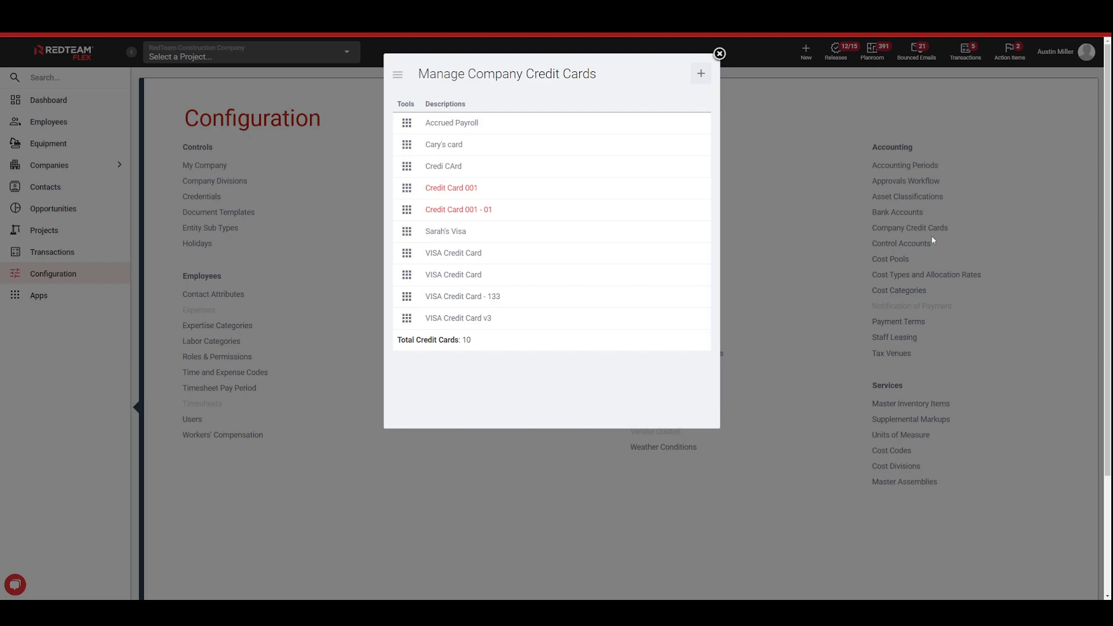
left_click(702, 77)
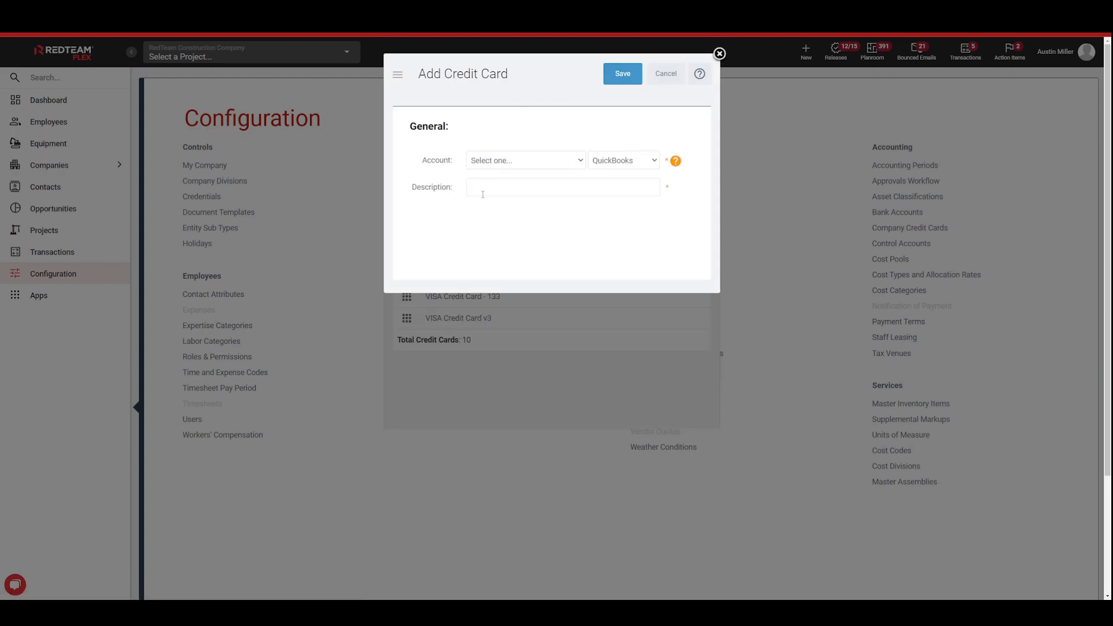
left_click(484, 189)
left_click(464, 228)
left_click(719, 54)
left_click(719, 55)
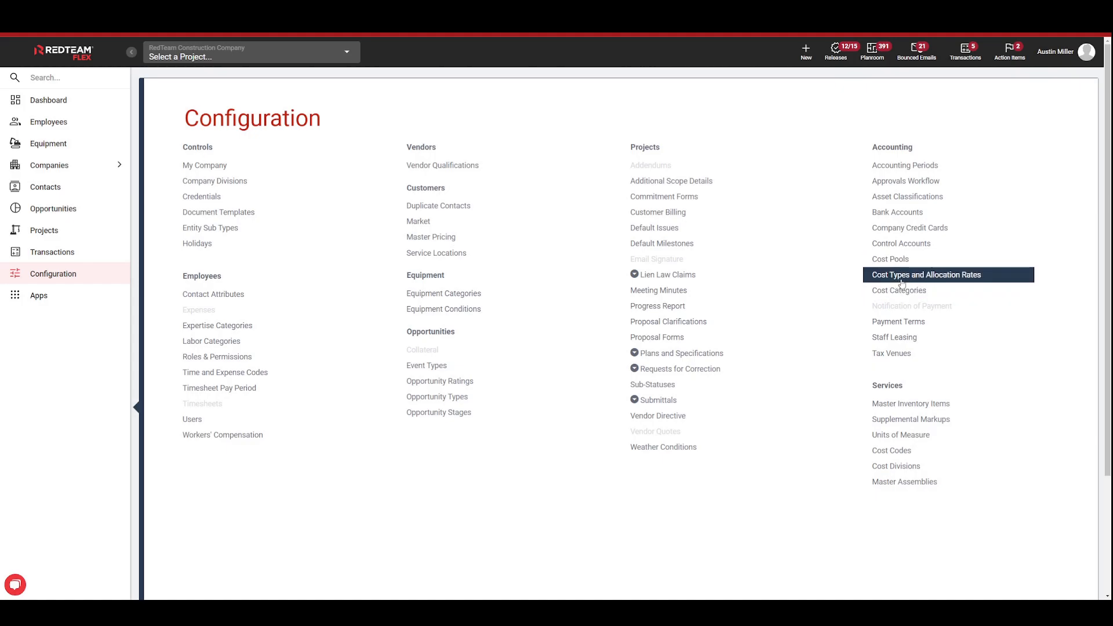
Step: Review the Cost Types and Allocation Rates and open the Subcontract type's allocation rate for editing, cancelling without changes
left_click(949, 277)
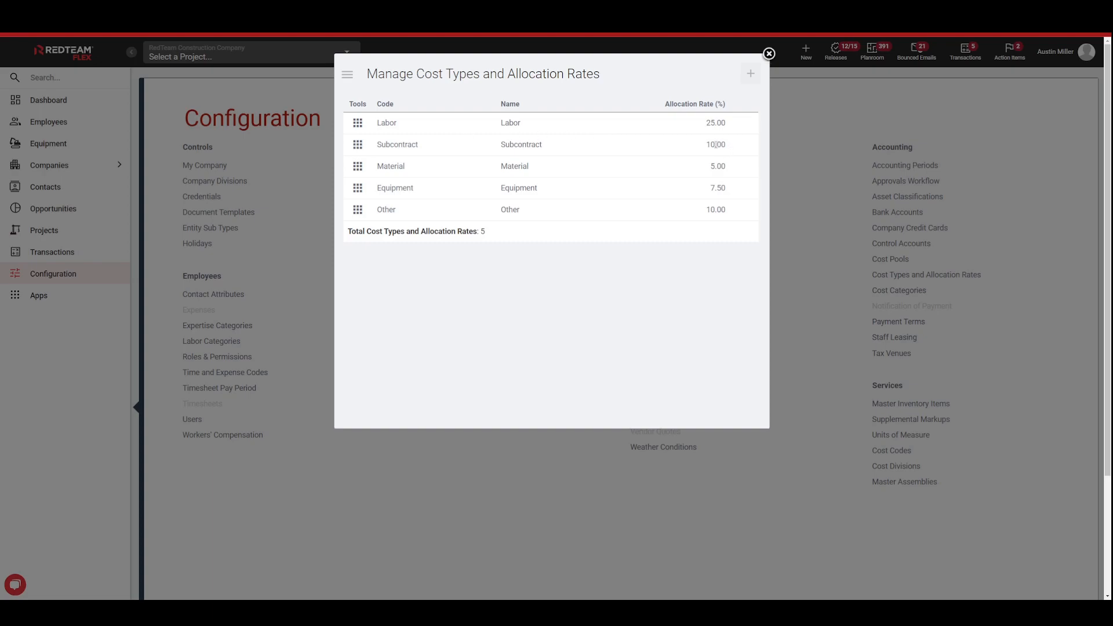
left_click(358, 147)
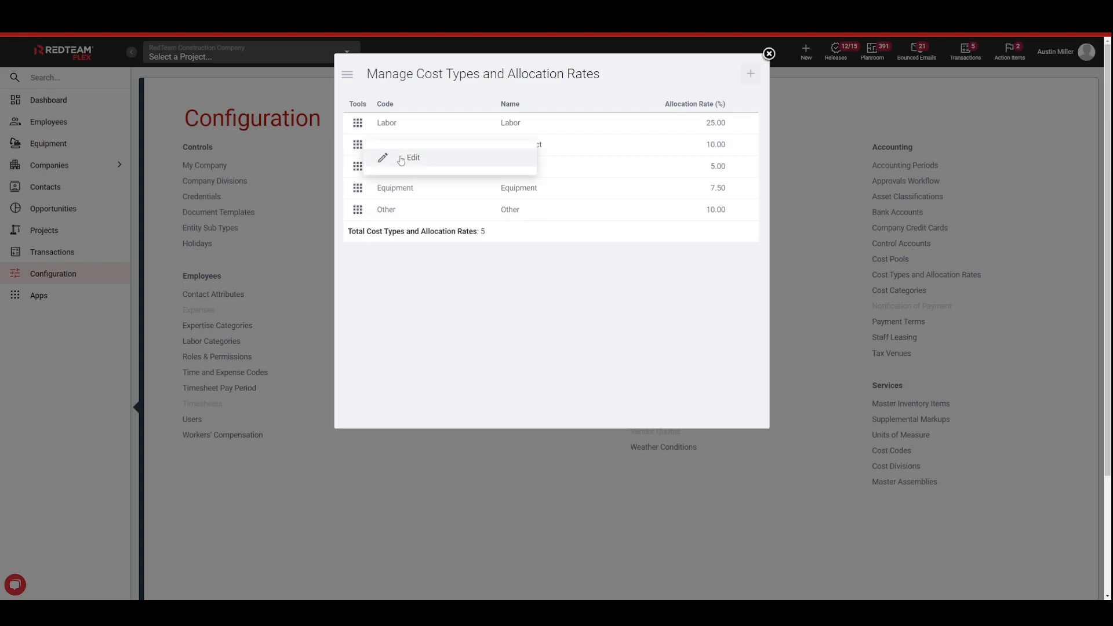
left_click(398, 158)
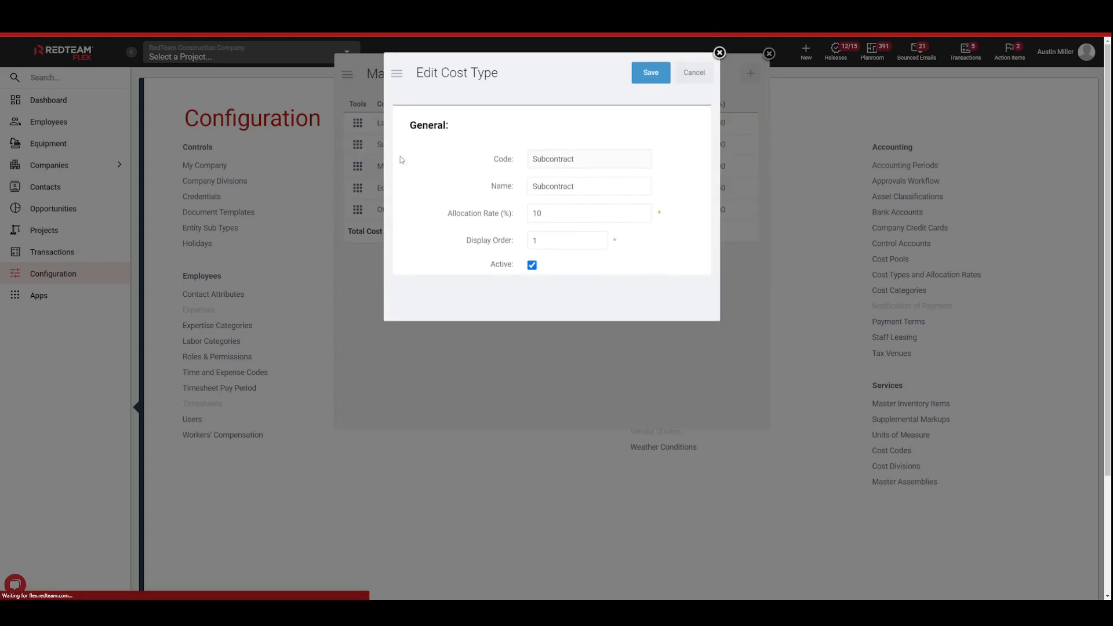
left_click(548, 213)
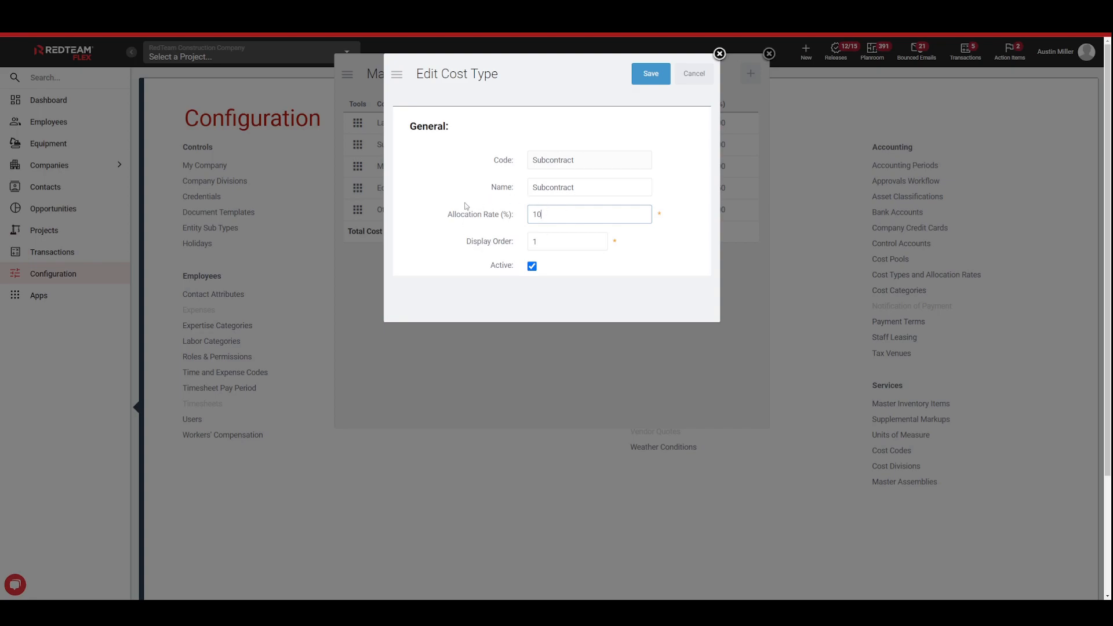
left_click(707, 80)
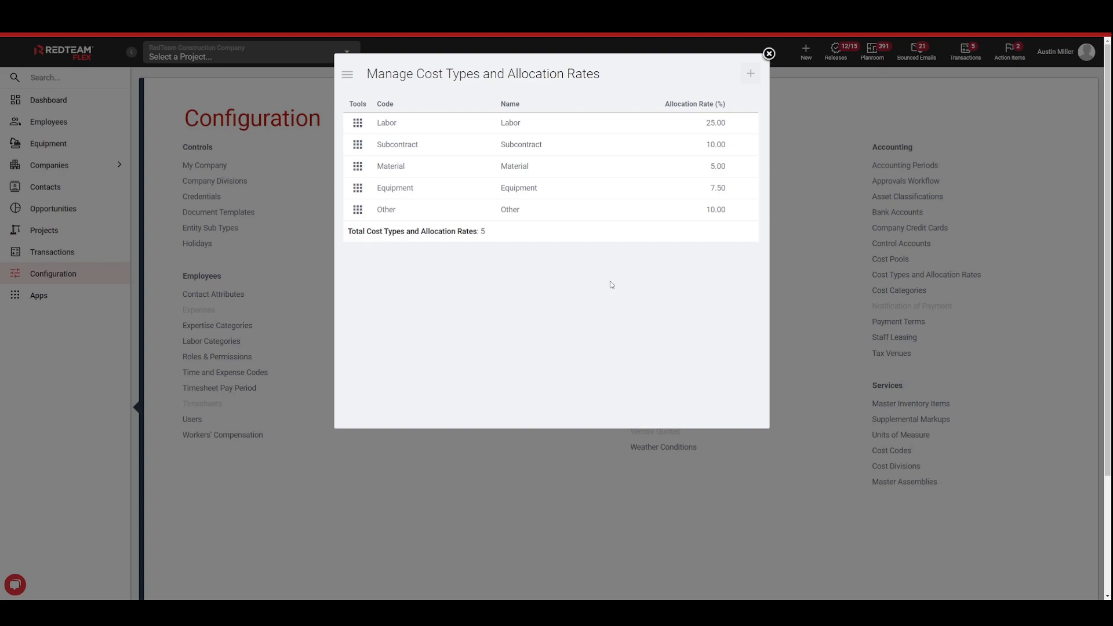
Step: Close the cost types and allocation rates, then review the list of Cost Categories with their codes and cost types and close it
left_click(769, 54)
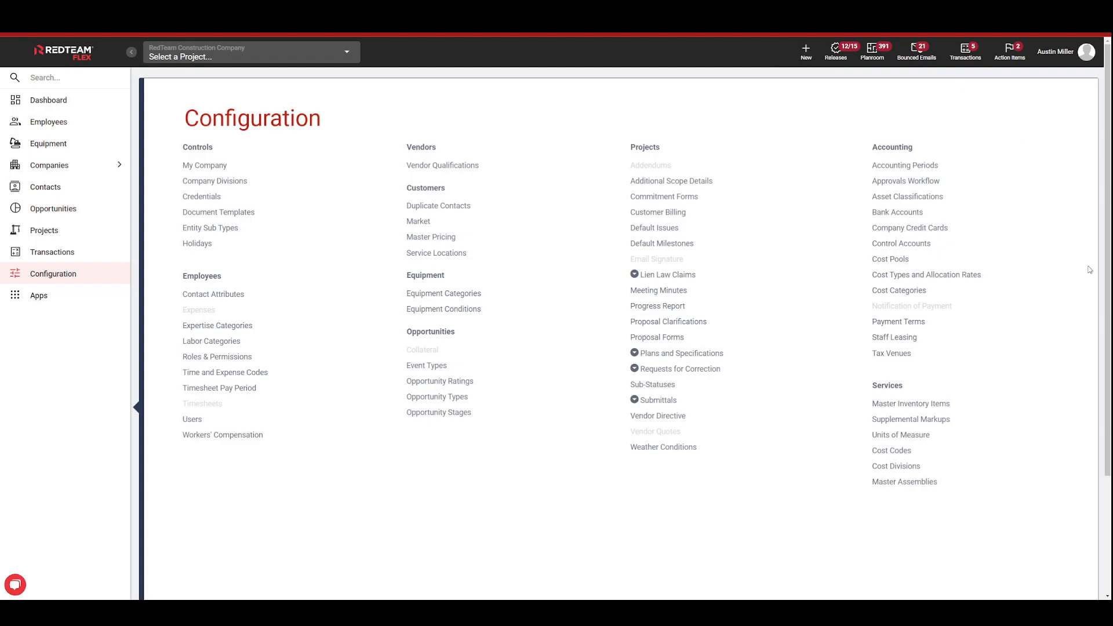
left_click(913, 296)
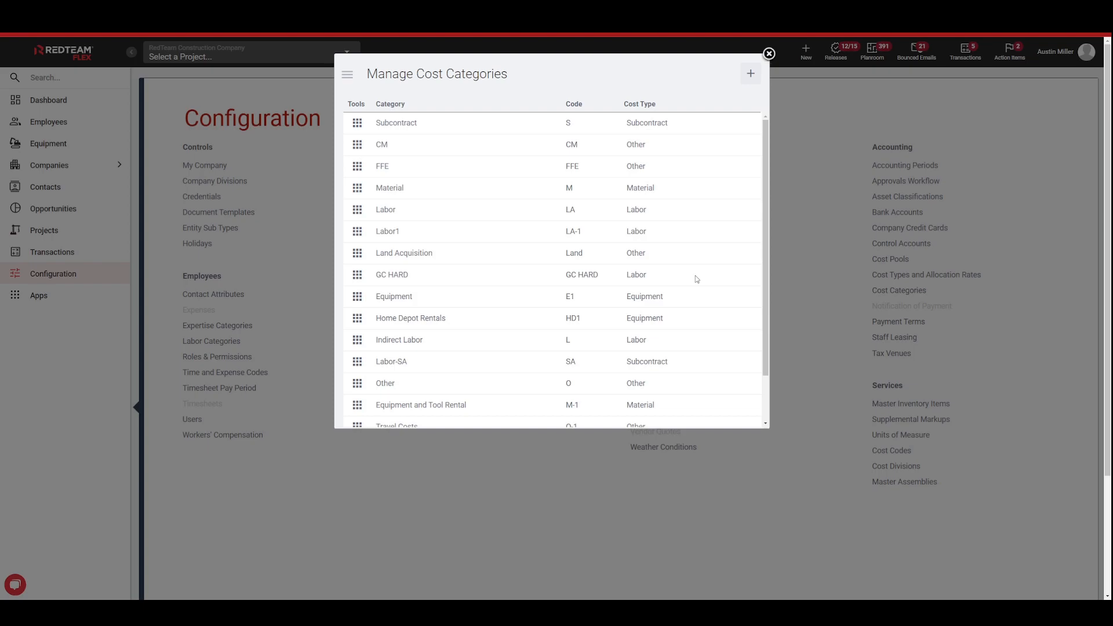
left_click(769, 54)
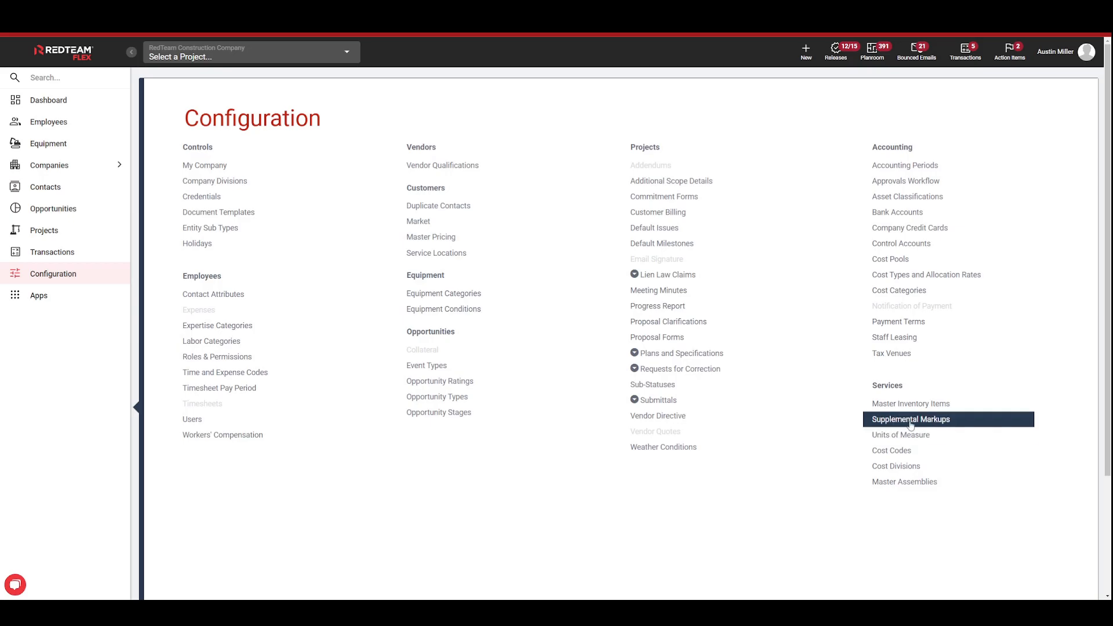
Step: Review the Units of Measure list and the Cost Codes list under Services, closing each without changes
left_click(893, 439)
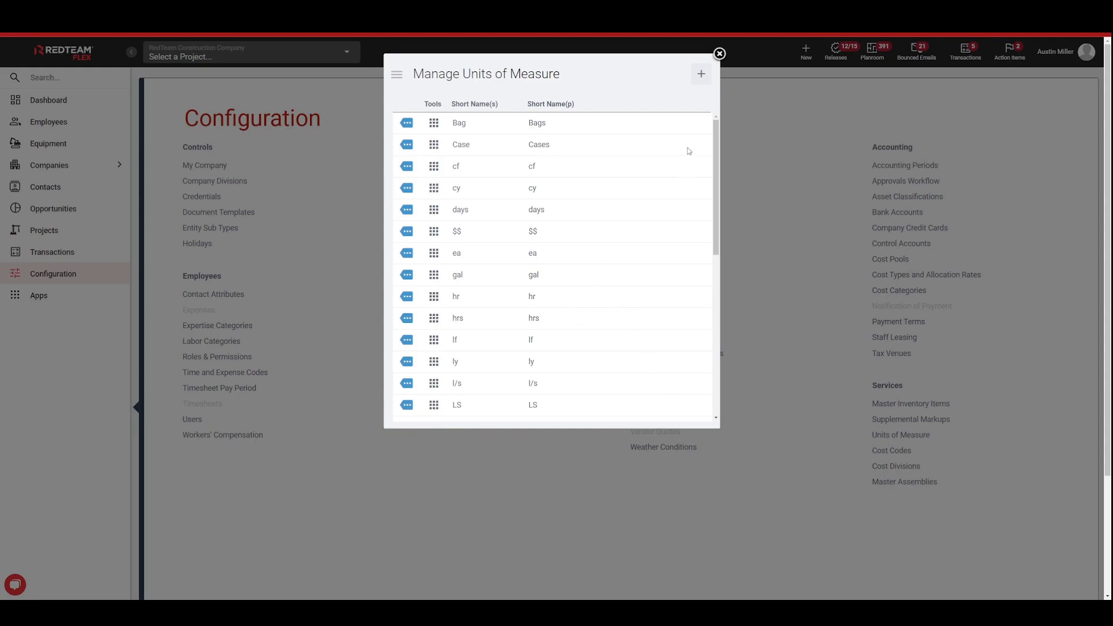
left_click(721, 55)
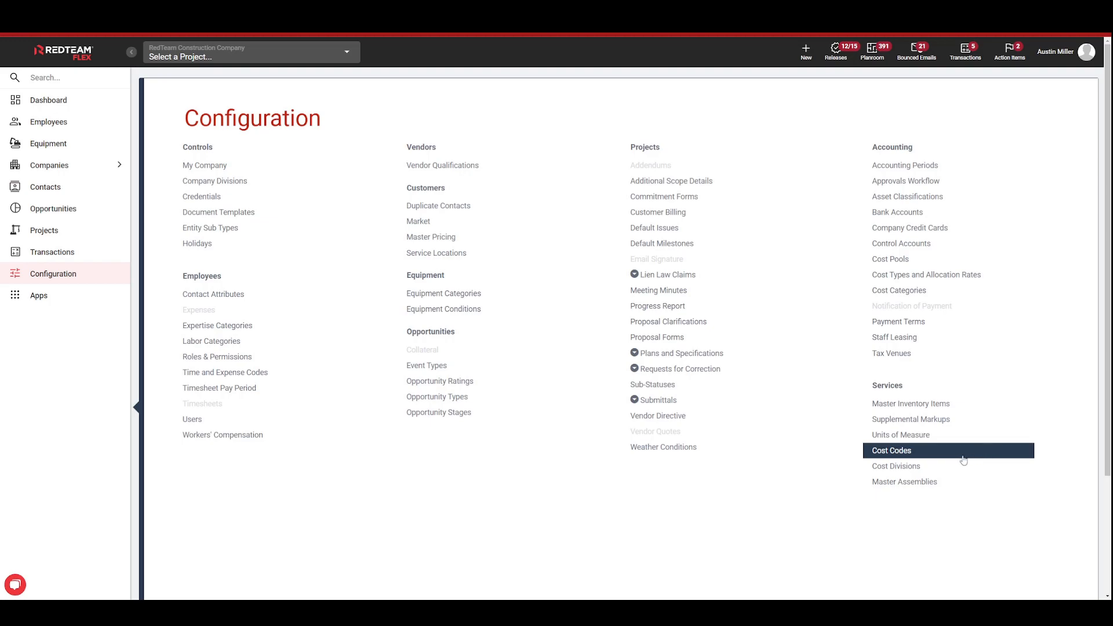
left_click(961, 451)
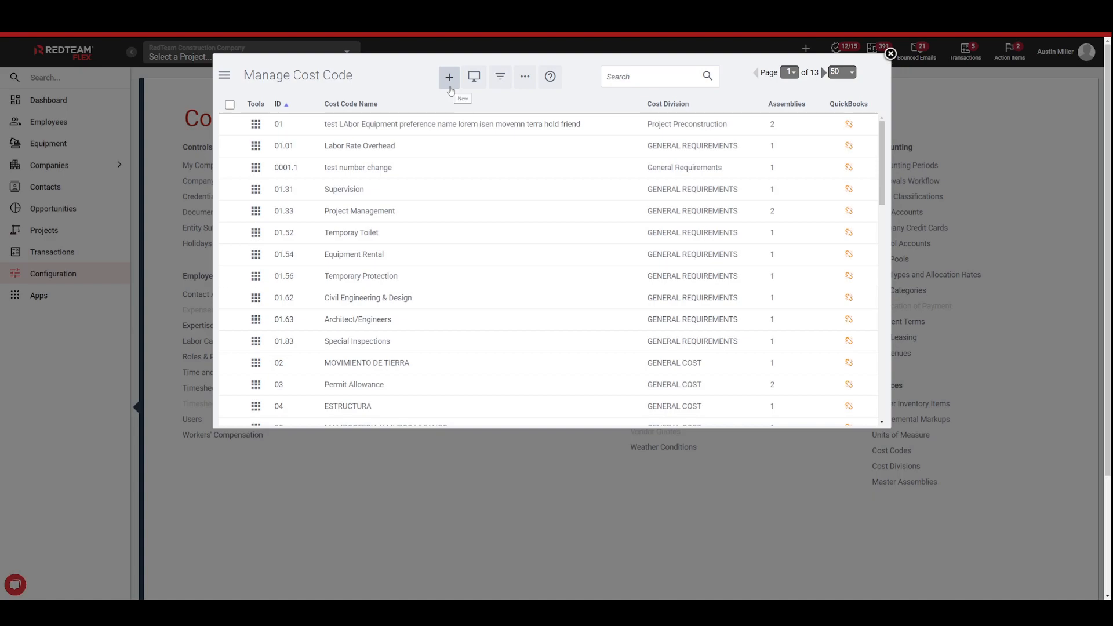
left_click(890, 54)
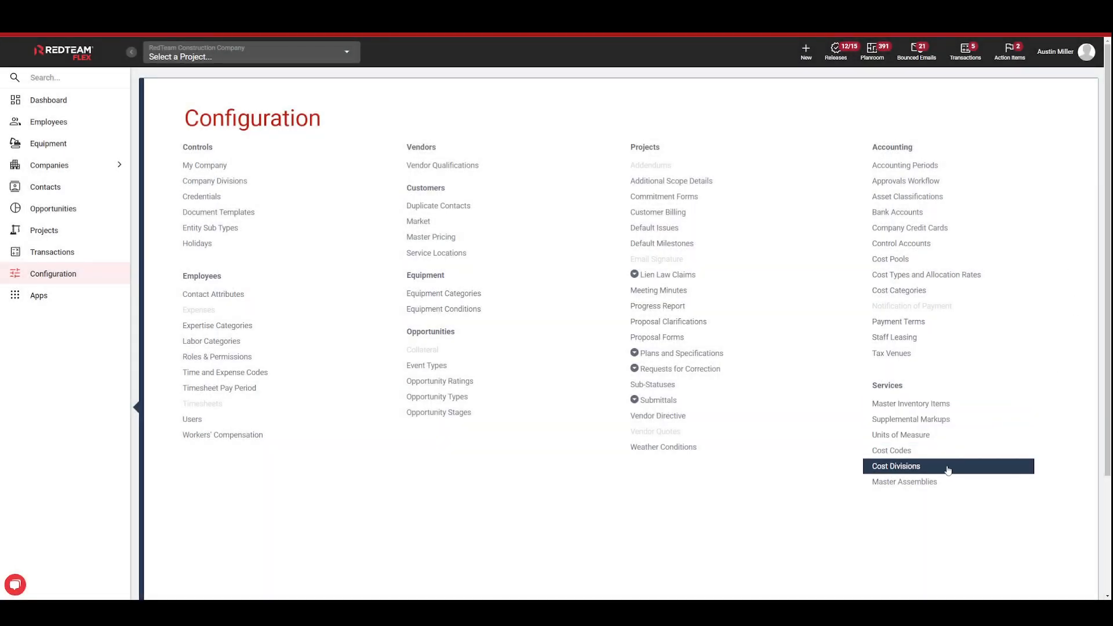